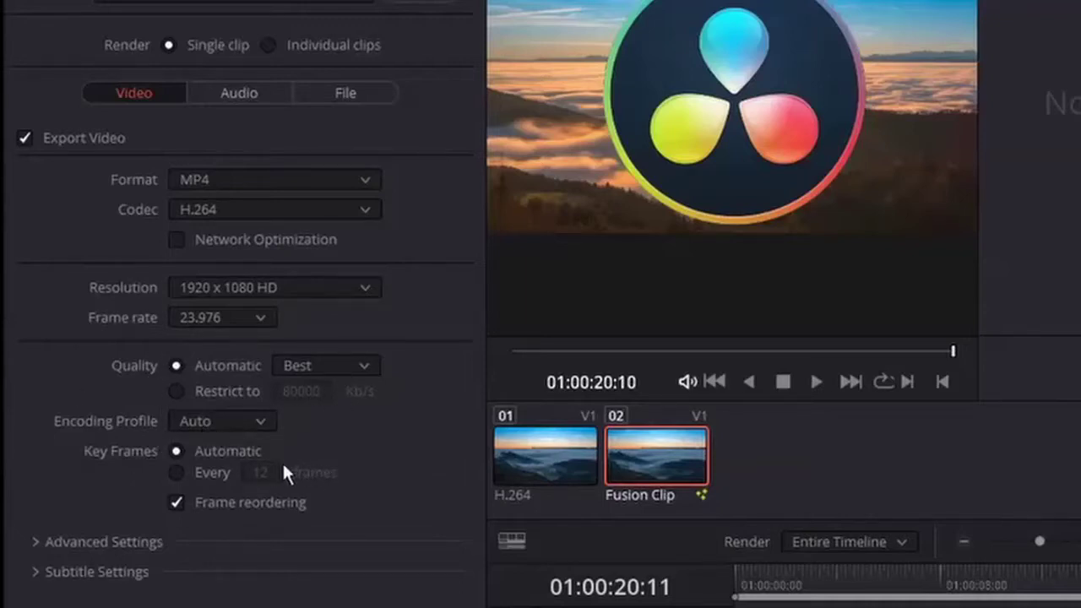
- Expand Advanced Settings on the Video tab and scroll through the MP4/H.264 render options
click(95, 541)
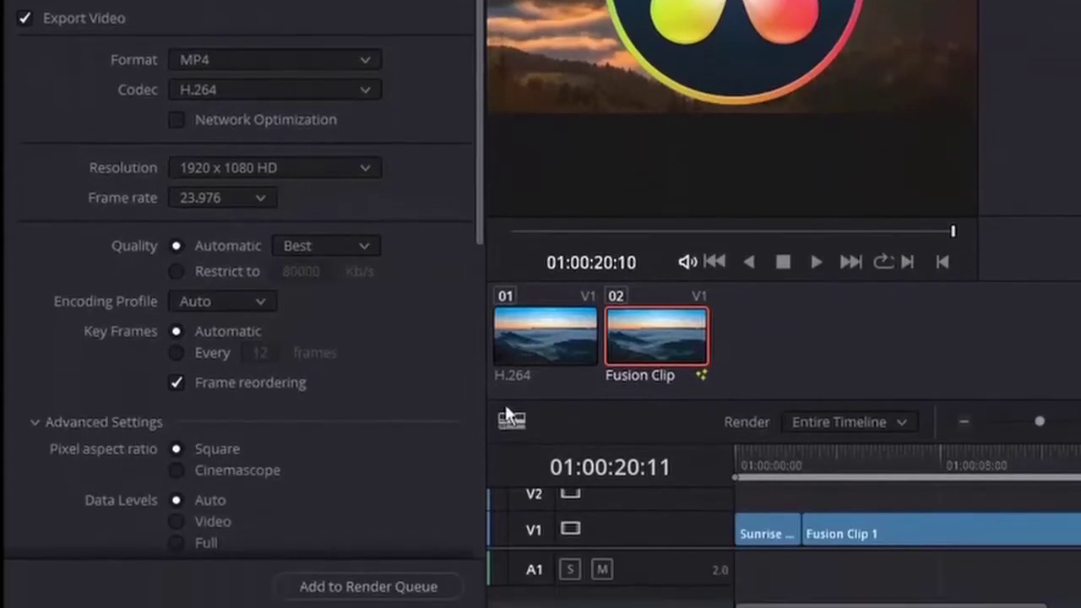
scroll(404, 390, down, 10)
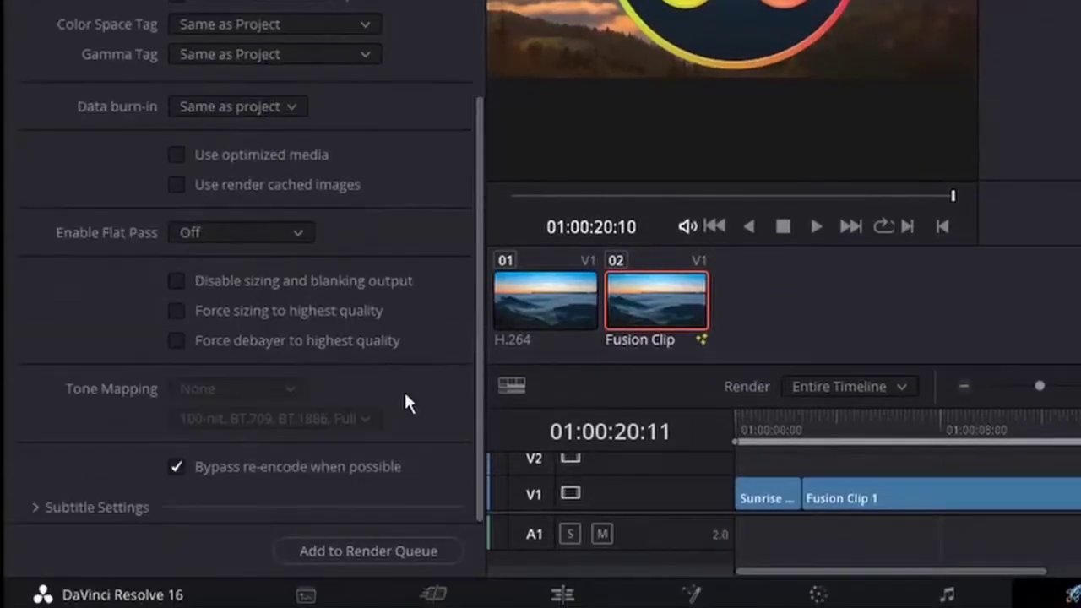
scroll(404, 389, up, 10)
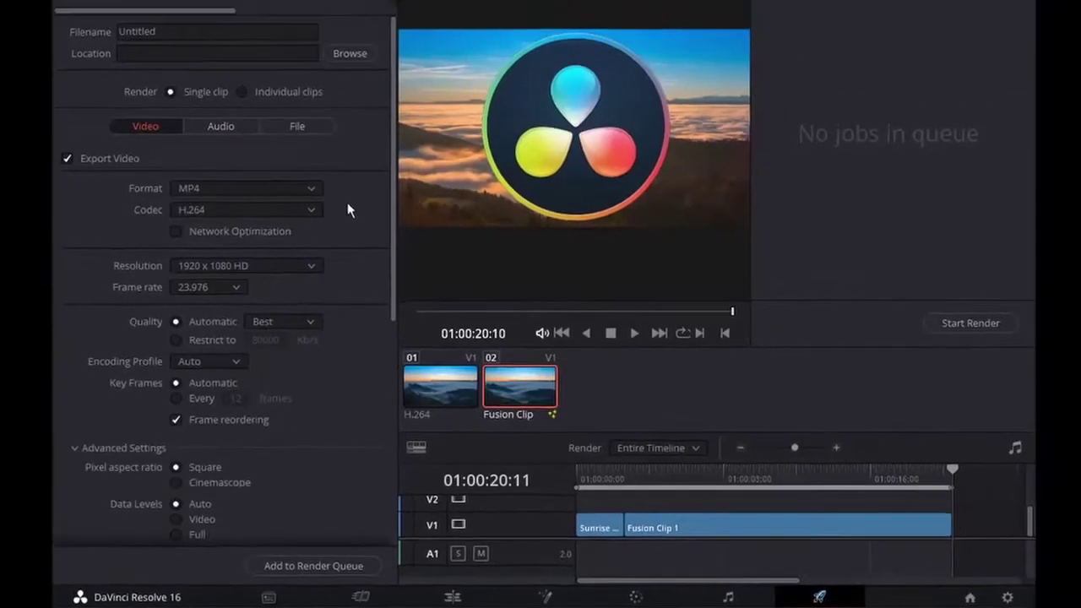
- Switch to the File render settings and set the render speed to 10
click(300, 125)
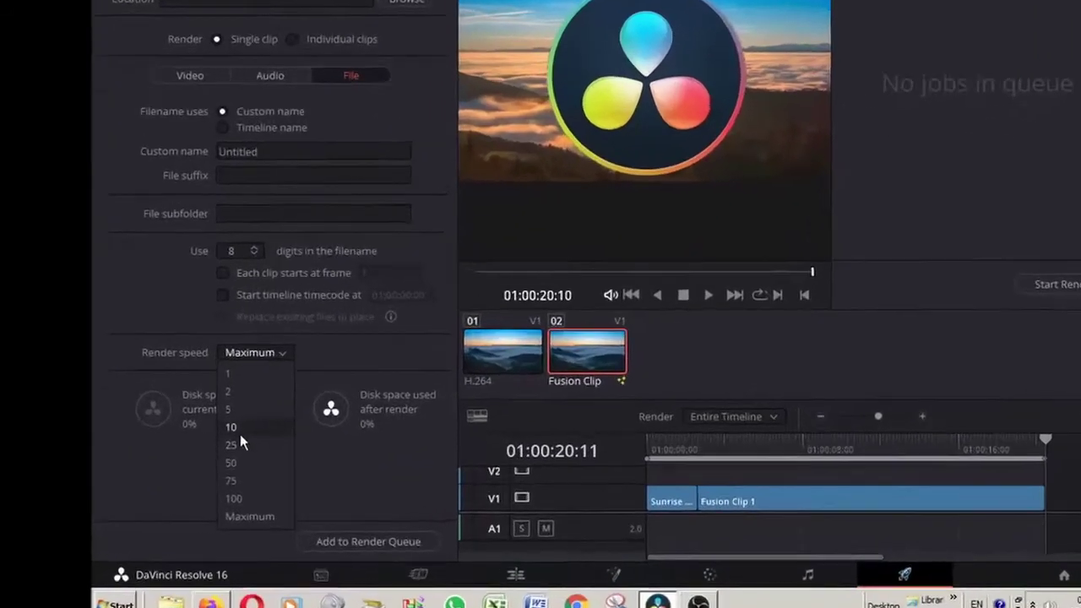
click(246, 450)
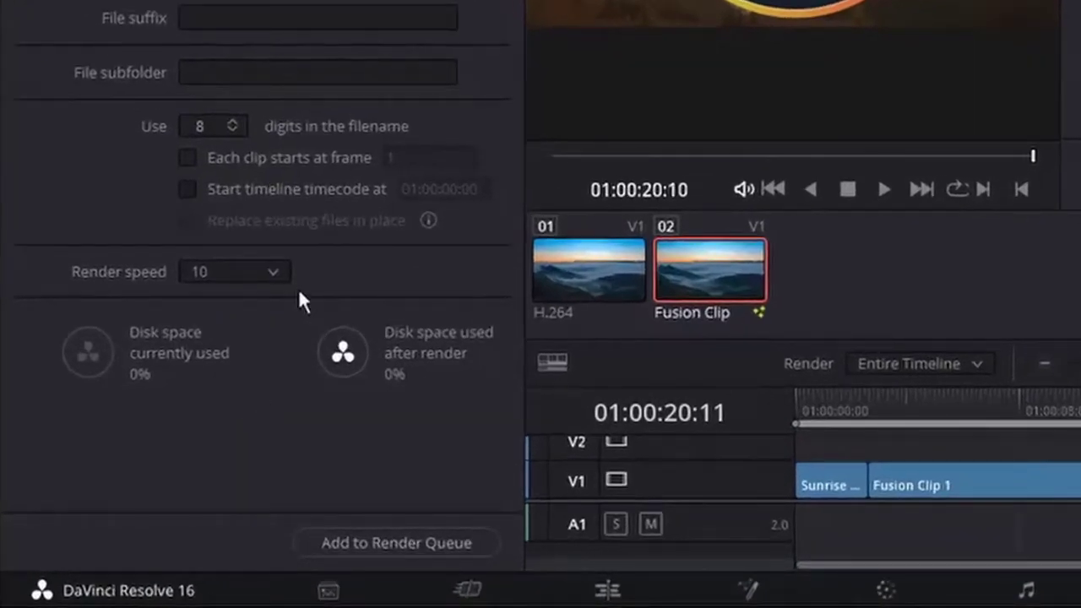
click(278, 279)
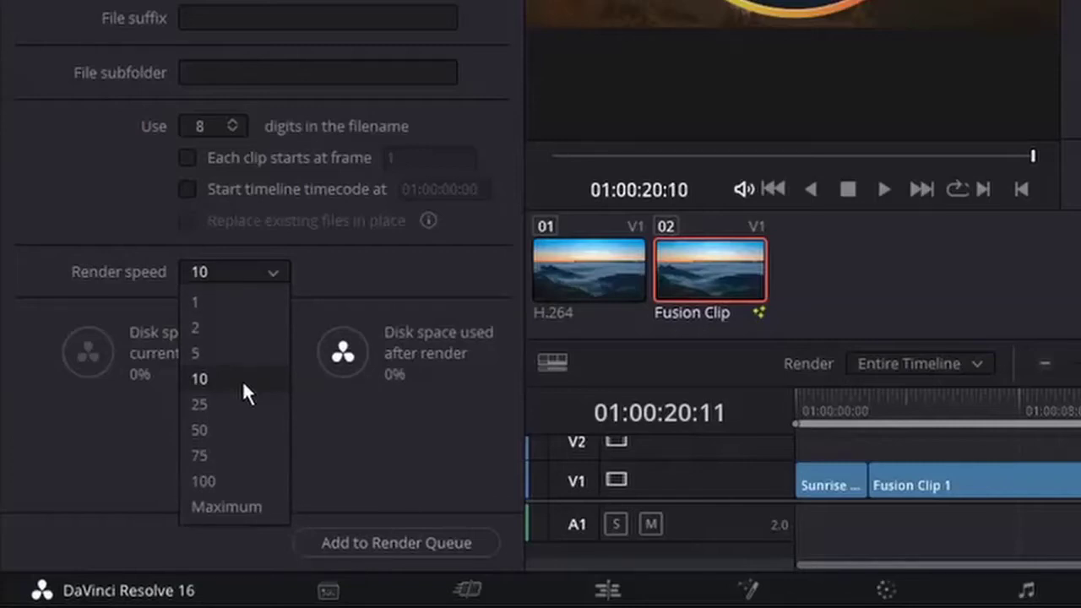
click(337, 500)
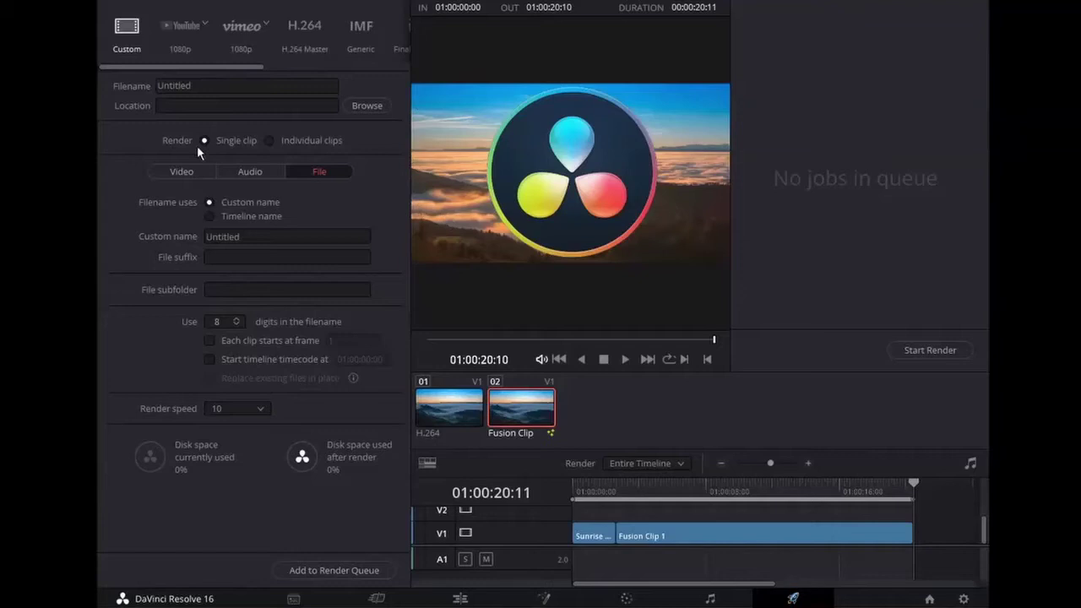
- Set the render location to C:\Users\User\Videos, keeping the filename Untitled
click(182, 171)
click(246, 87)
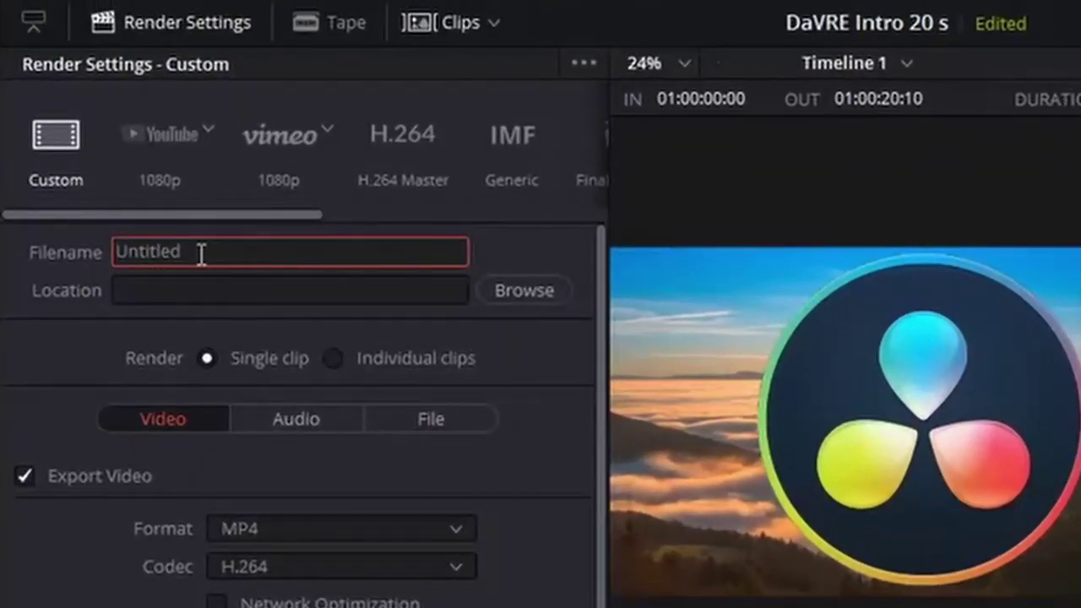
click(234, 293)
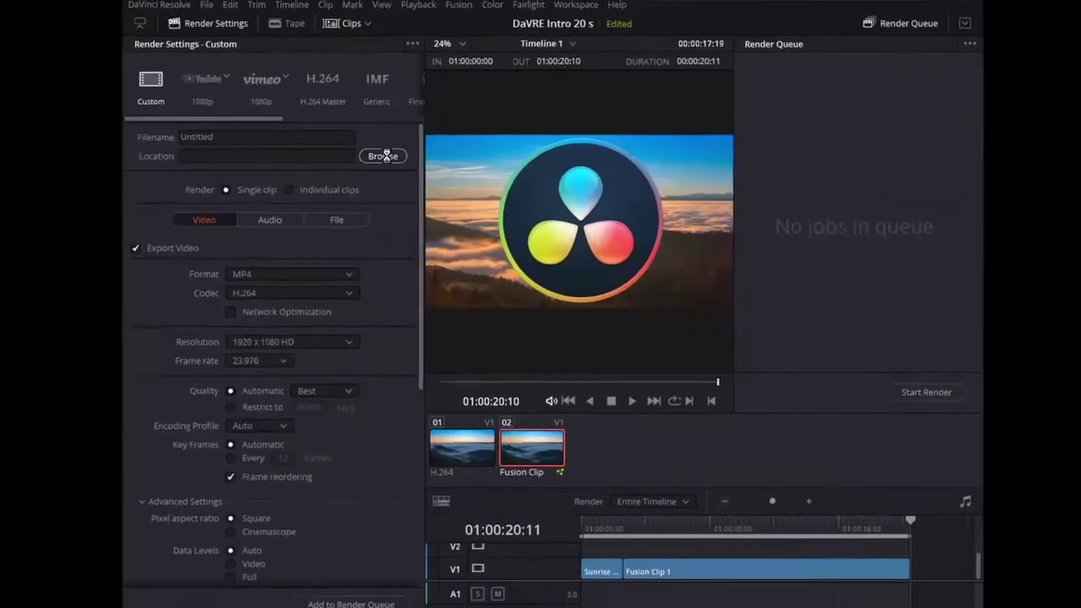
click(432, 201)
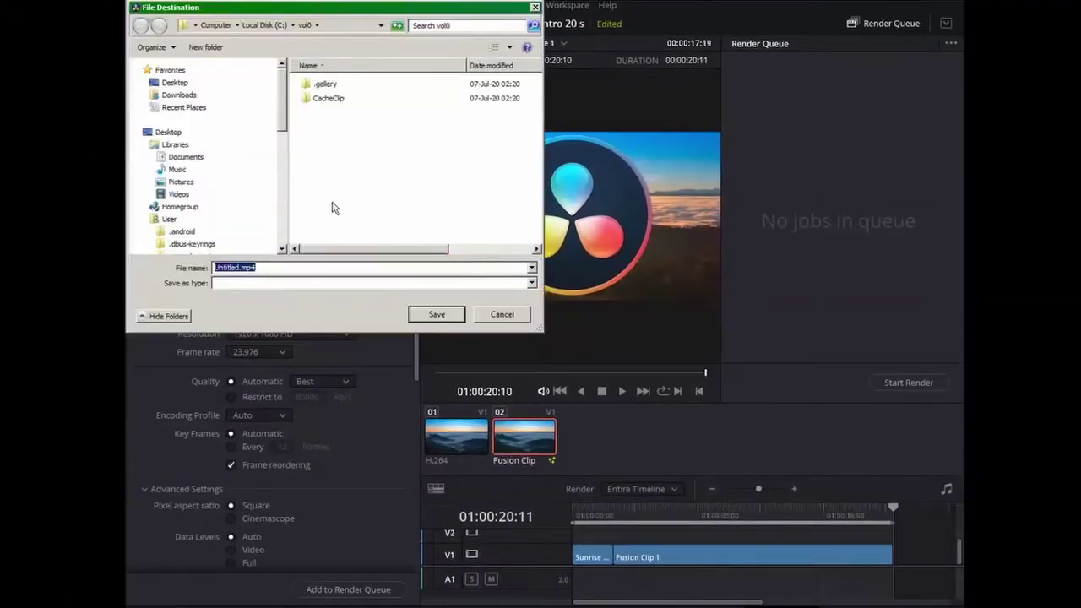
click(181, 196)
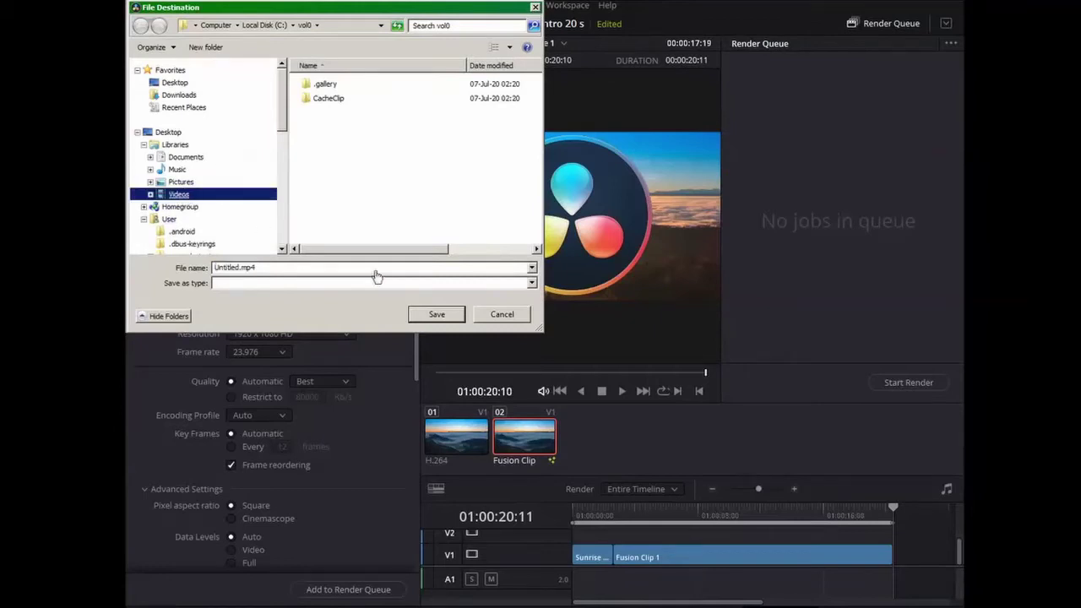
click(437, 314)
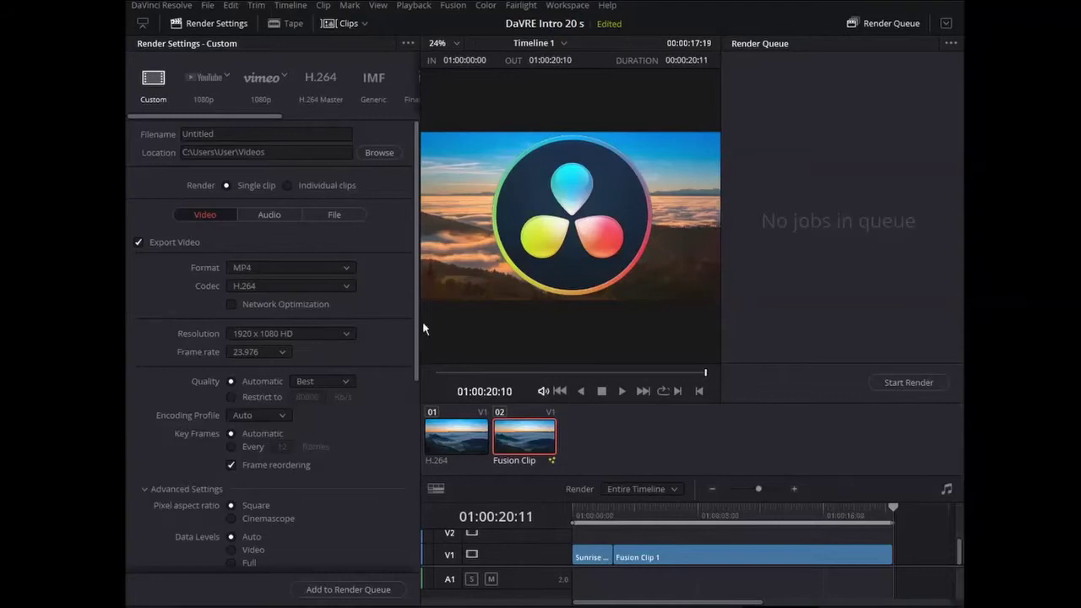
- Queue Timeline 1 as Job 1, start the render, and acknowledge the failure message
click(373, 593)
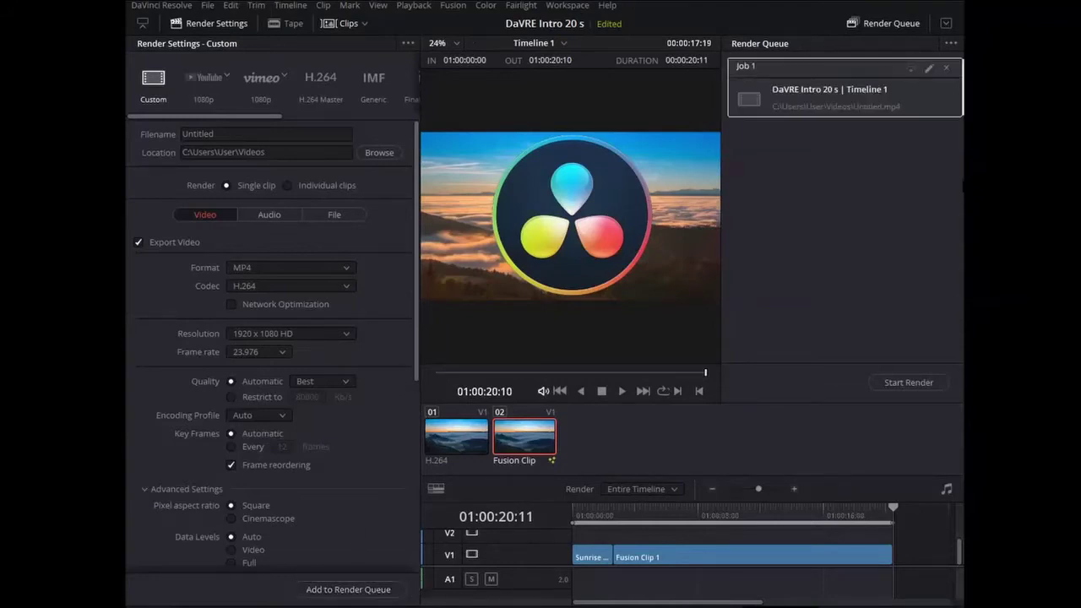
click(925, 383)
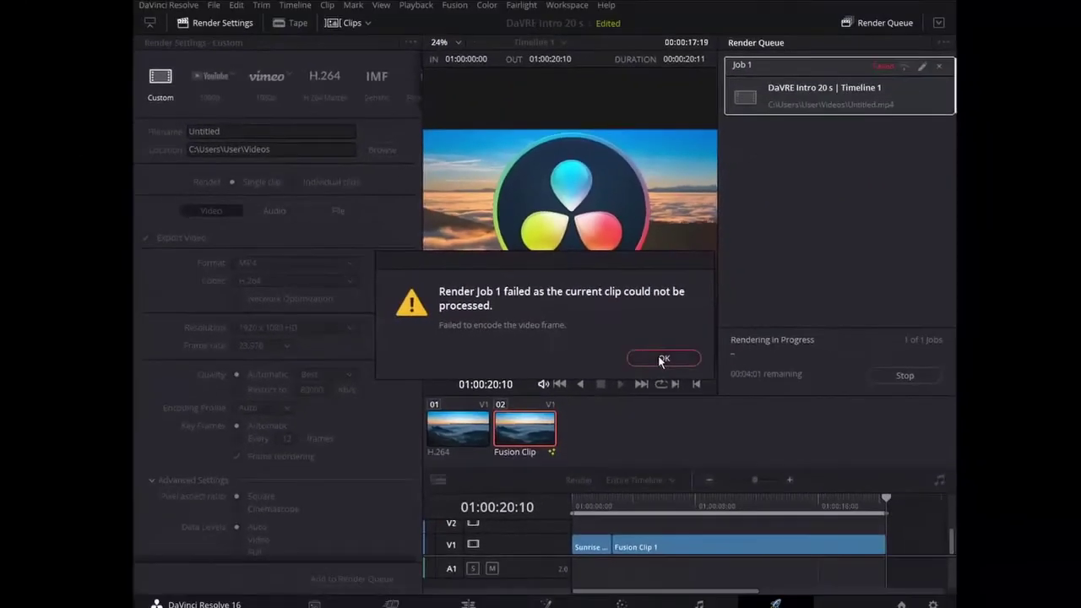
click(732, 386)
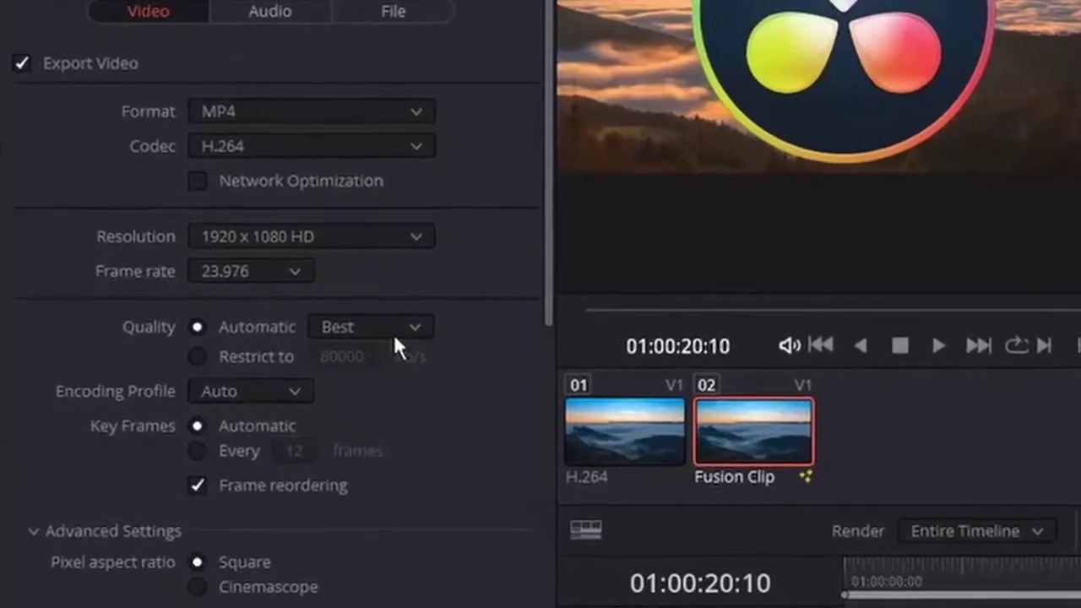
- Change quality from Best to Restrict to 79998 Kb/s
click(435, 321)
click(434, 321)
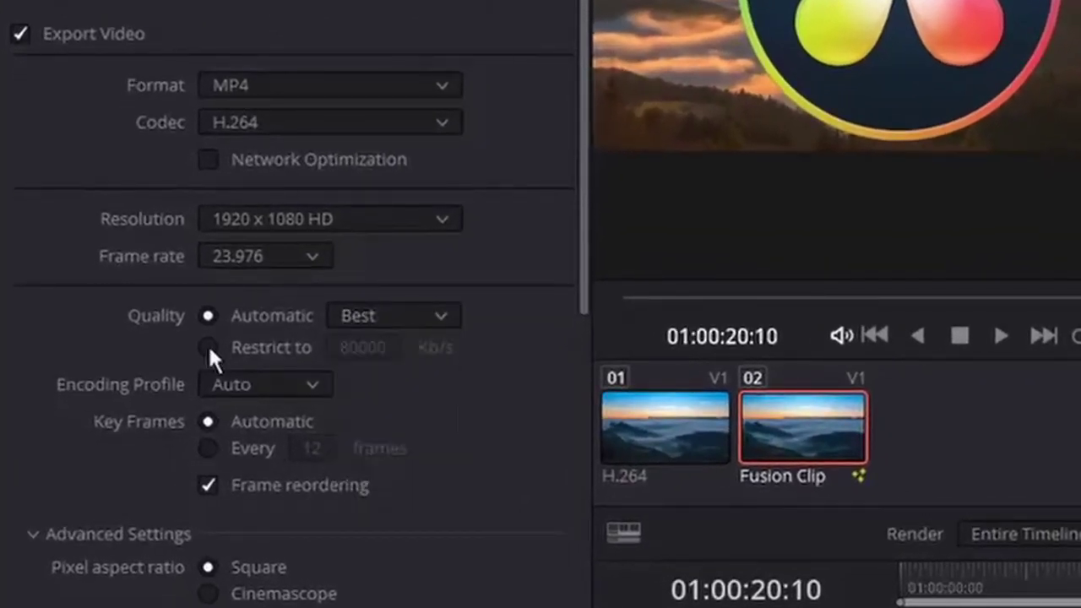
click(208, 347)
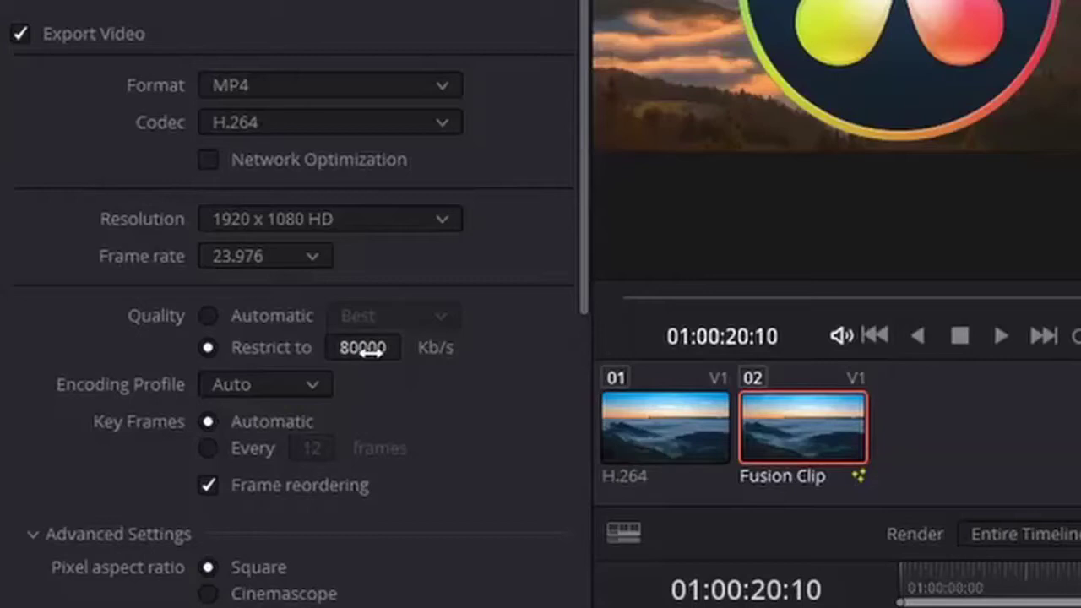
drag(370, 352, 365, 352)
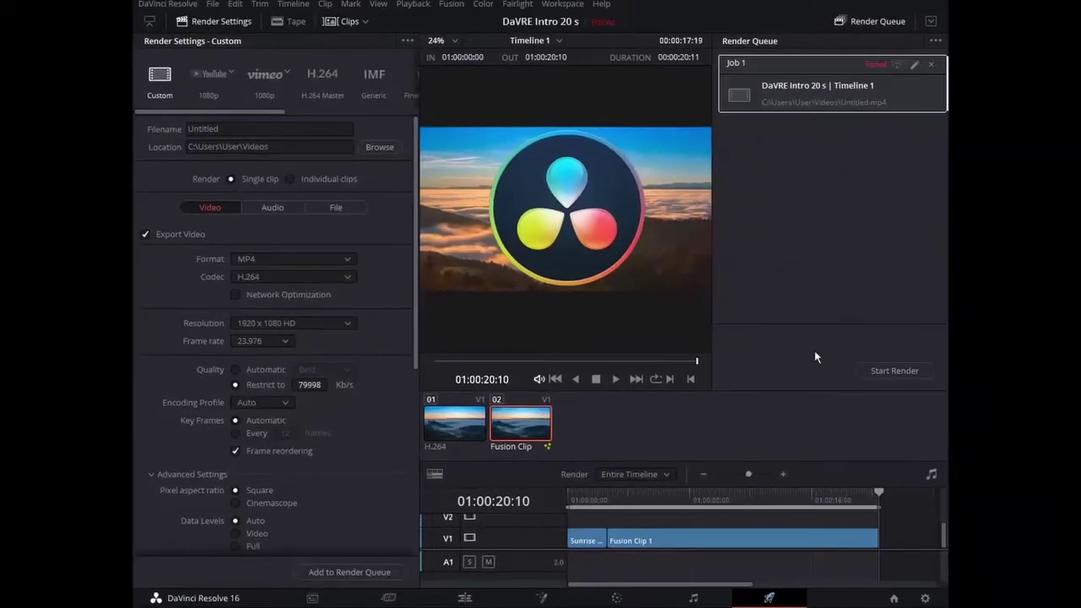
- Queue Job 2, replacing the existing Untitled.mp4, and start rendering it
click(345, 573)
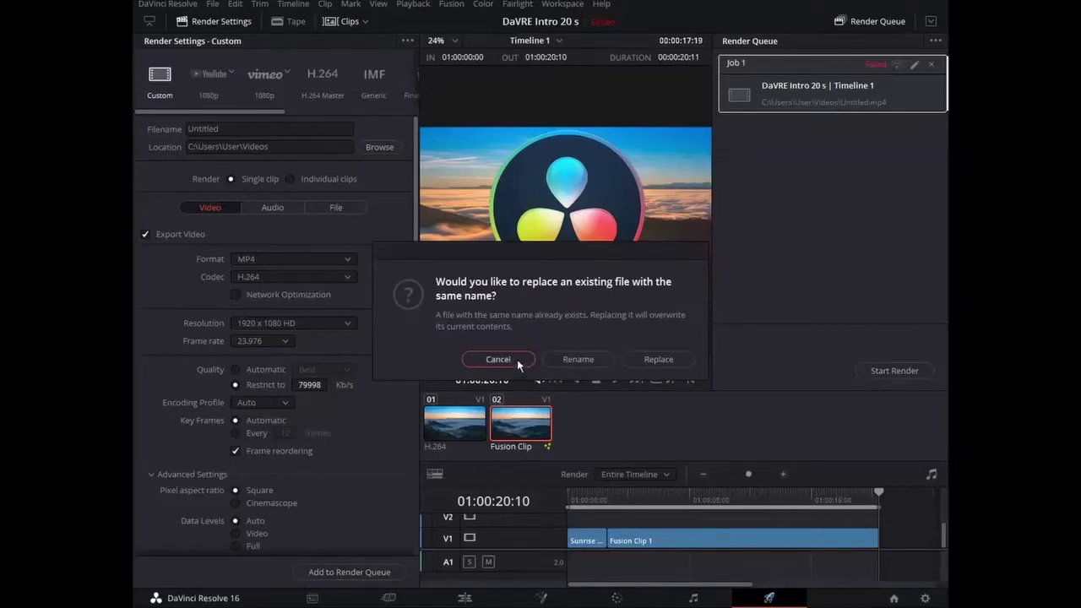
click(658, 359)
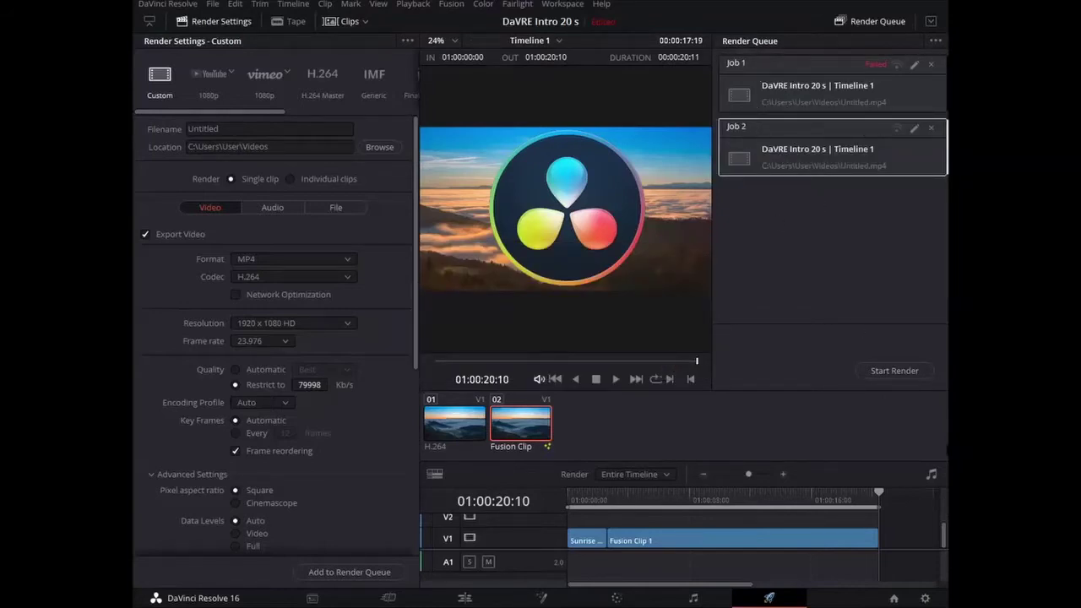
click(887, 373)
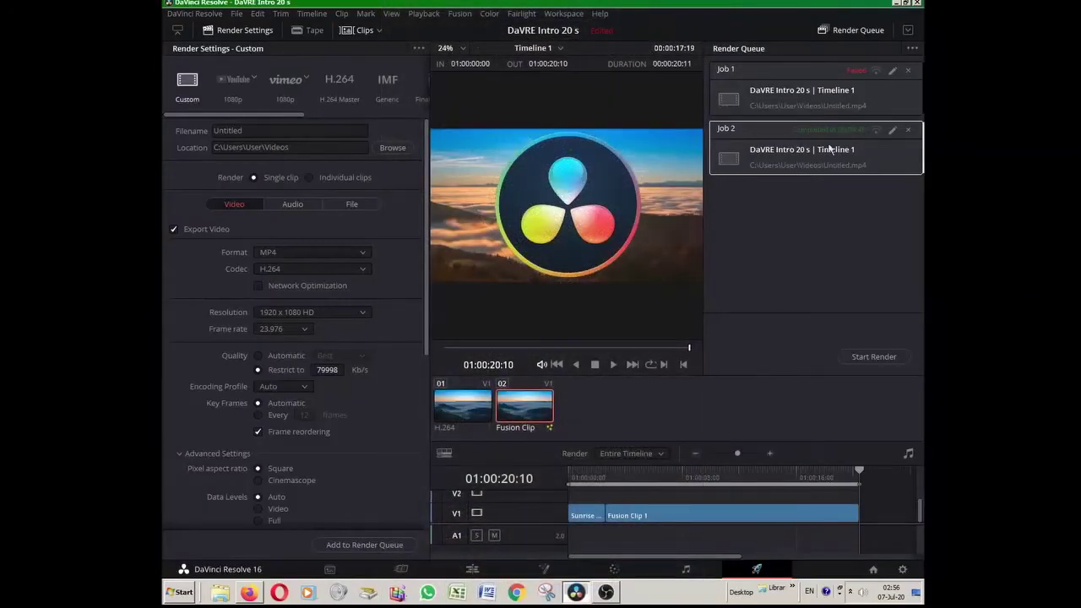
- Minimize Resolve, open the My Videos desktop folder, and select the rendered Untitled.mp4
key(super+d)
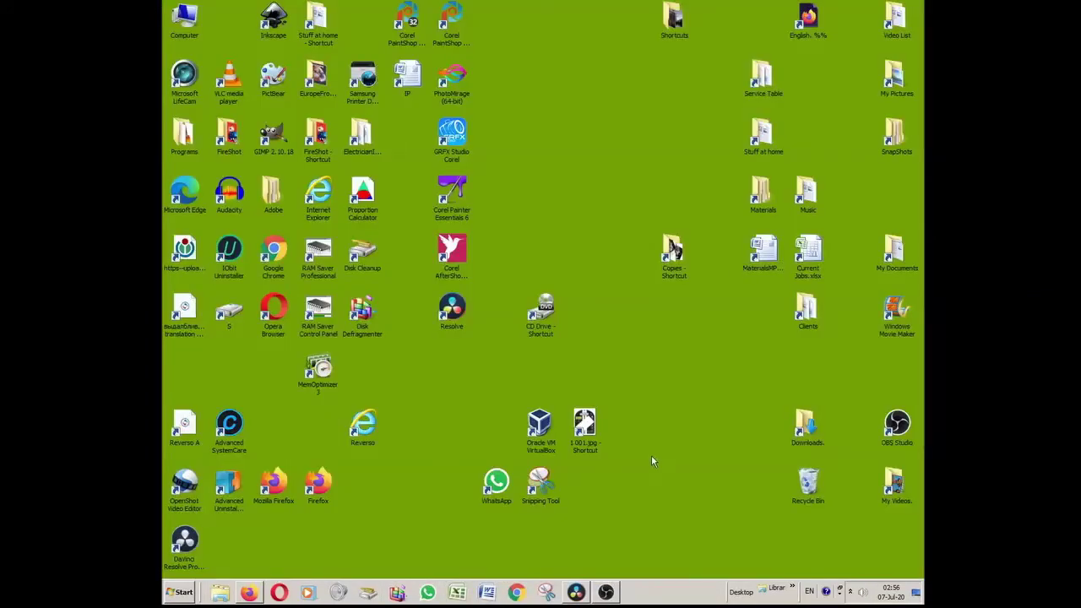
key(m)
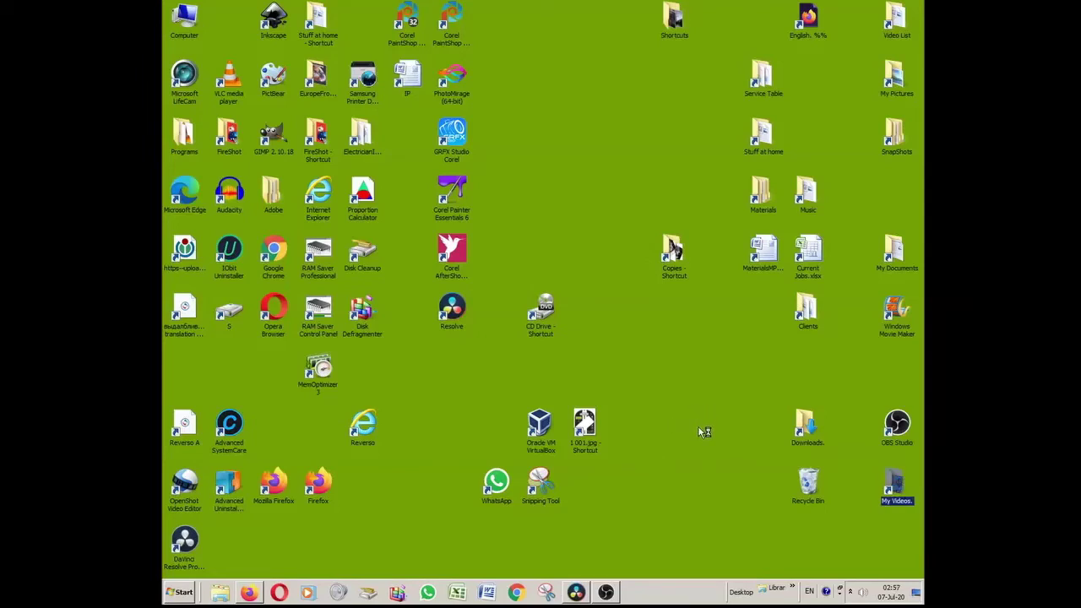
key(Return)
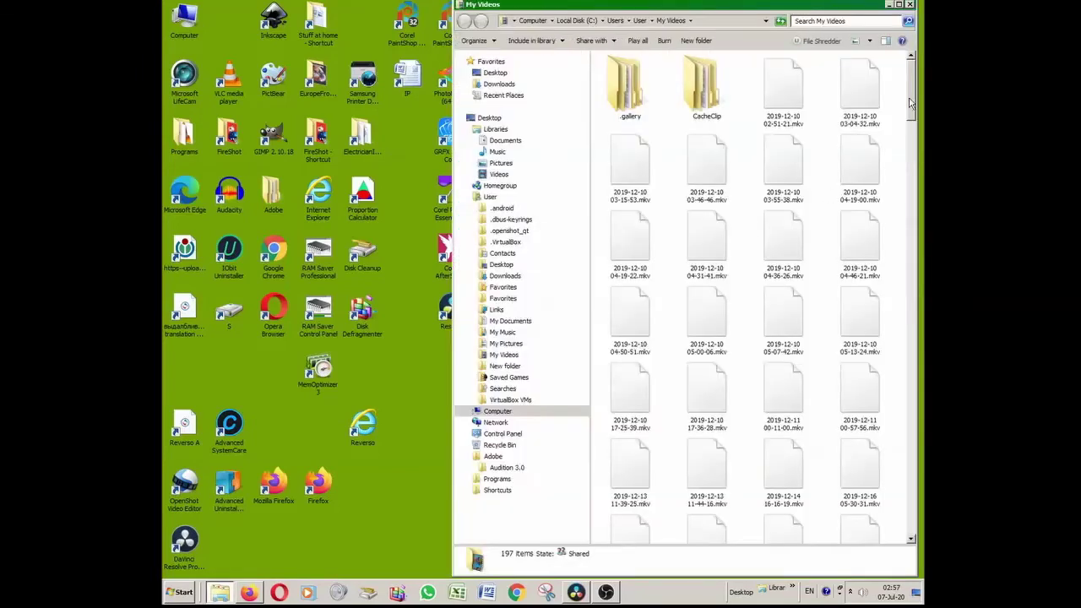
scroll(760, 295, down, 15)
scroll(790, 118, down, 5)
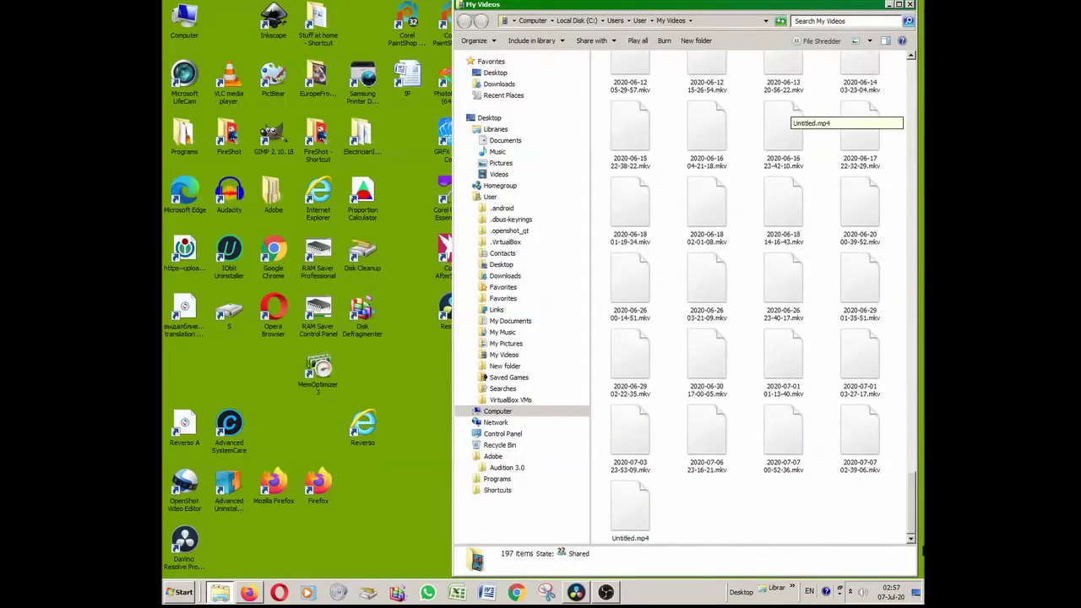
click(648, 523)
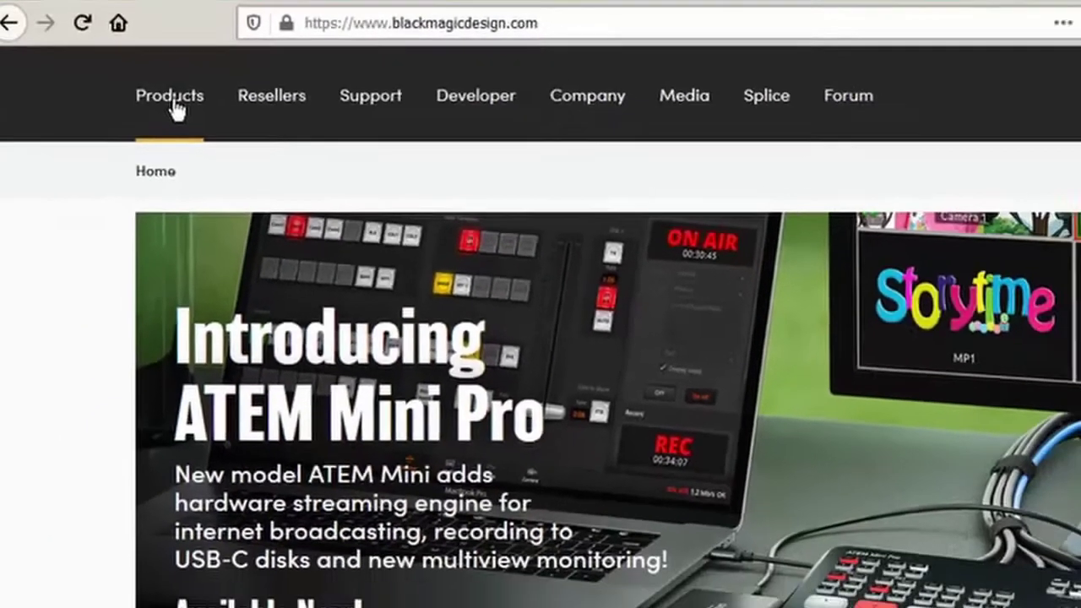
- Browse the Products catalogue and go to the DaVinci Resolve 16 page
click(83, 173)
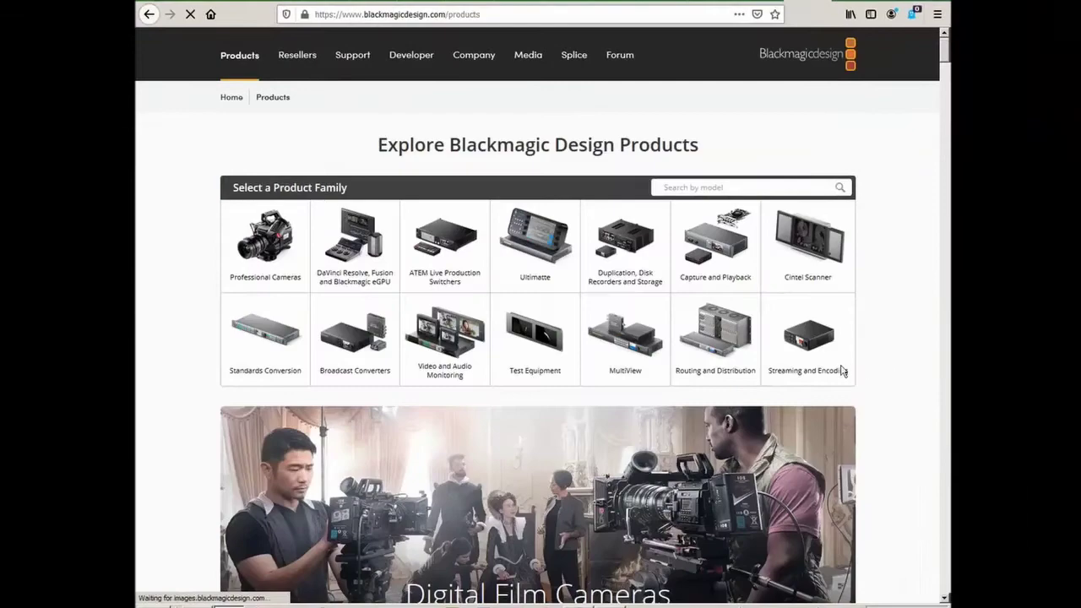
scroll(938, 370, down, 5)
scroll(937, 370, down, 15)
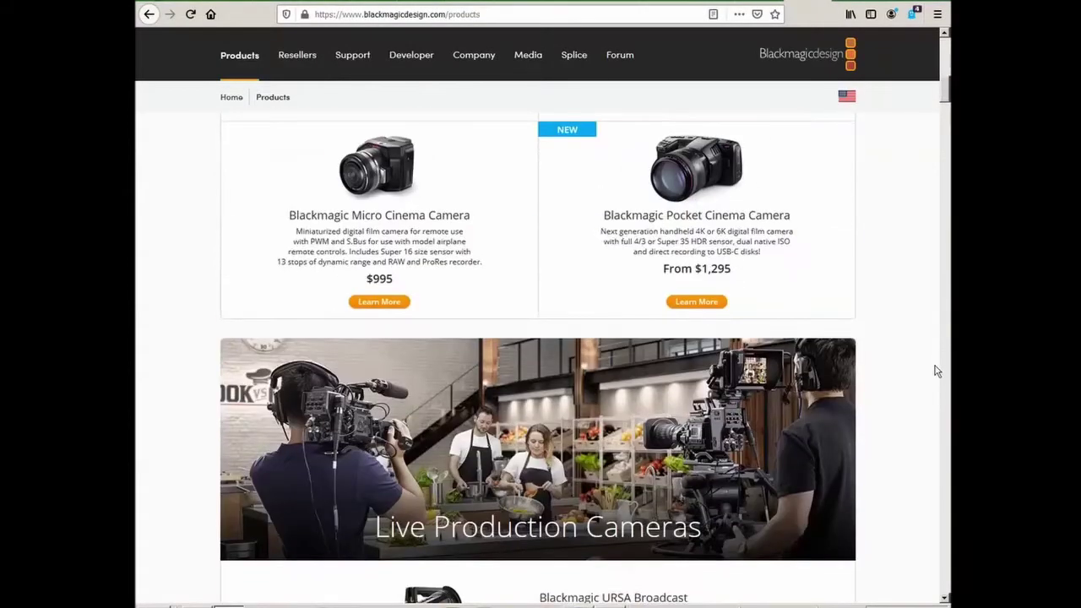
scroll(936, 372, down, 15)
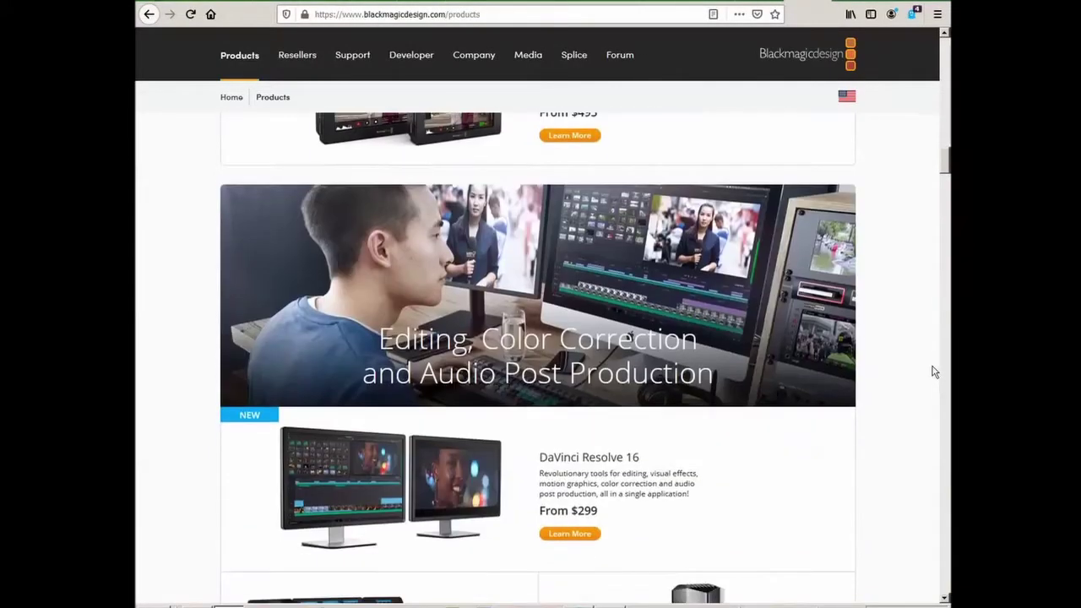
scroll(934, 372, up, 3)
scroll(934, 372, up, 1)
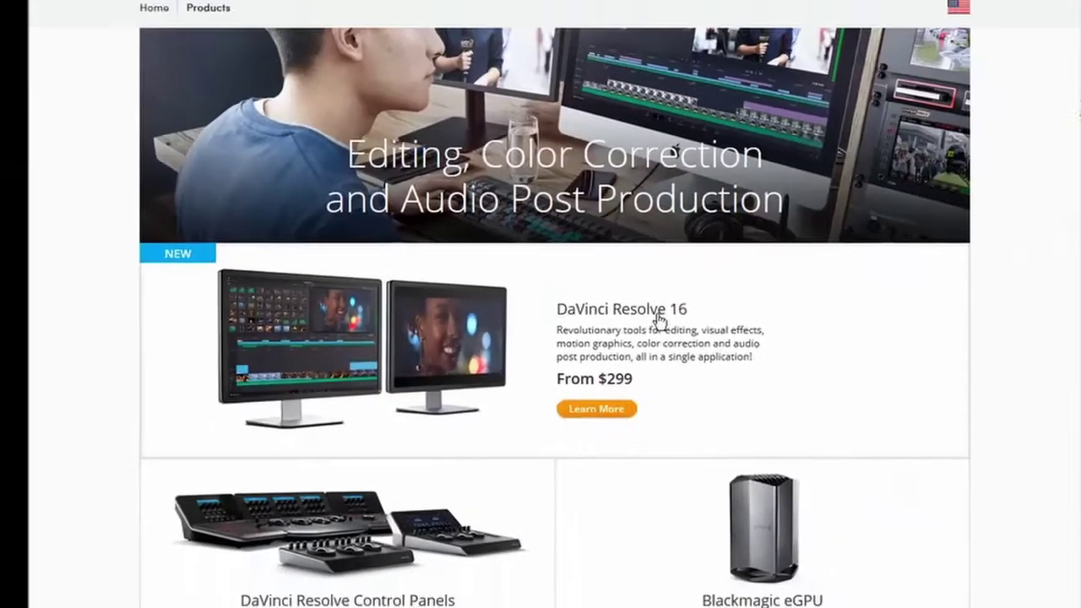
click(658, 315)
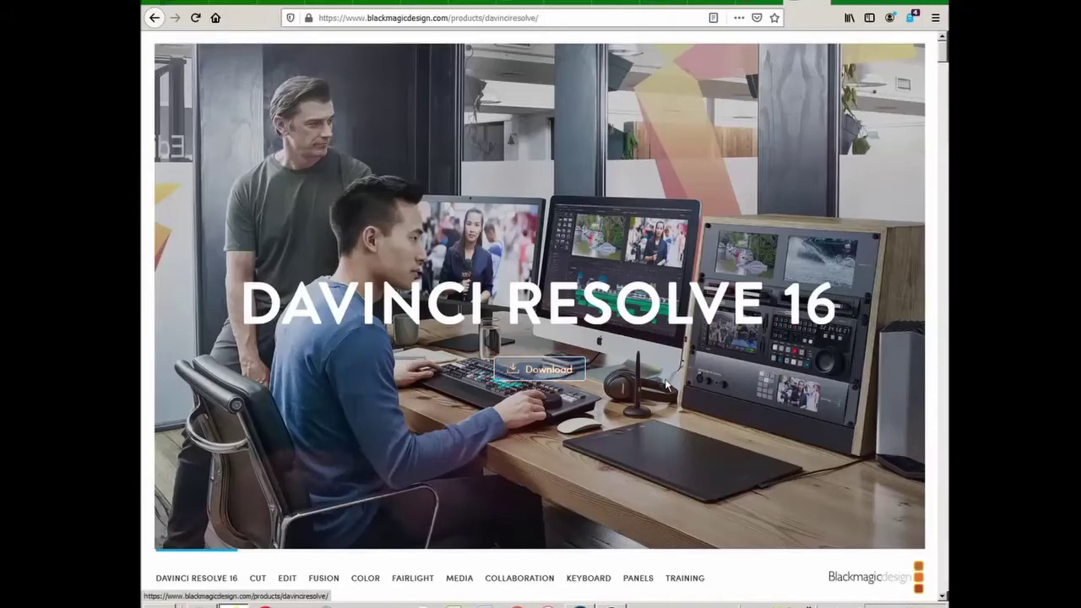
- Review the free and $299 Studio download options, closing the registration form without downloading
scroll(617, 380, down, 4)
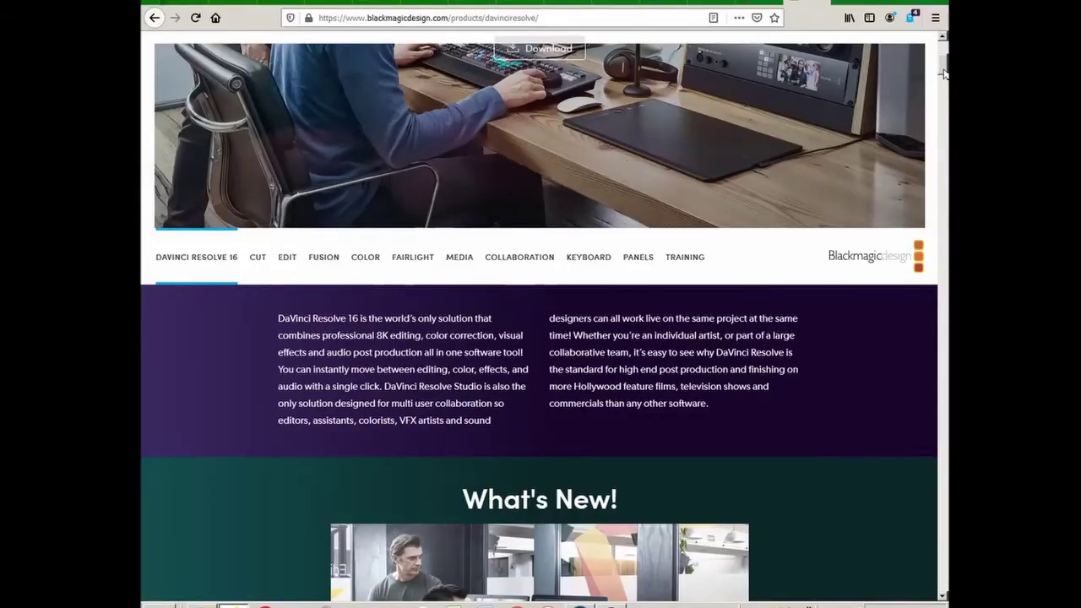
drag(944, 75, 937, 587)
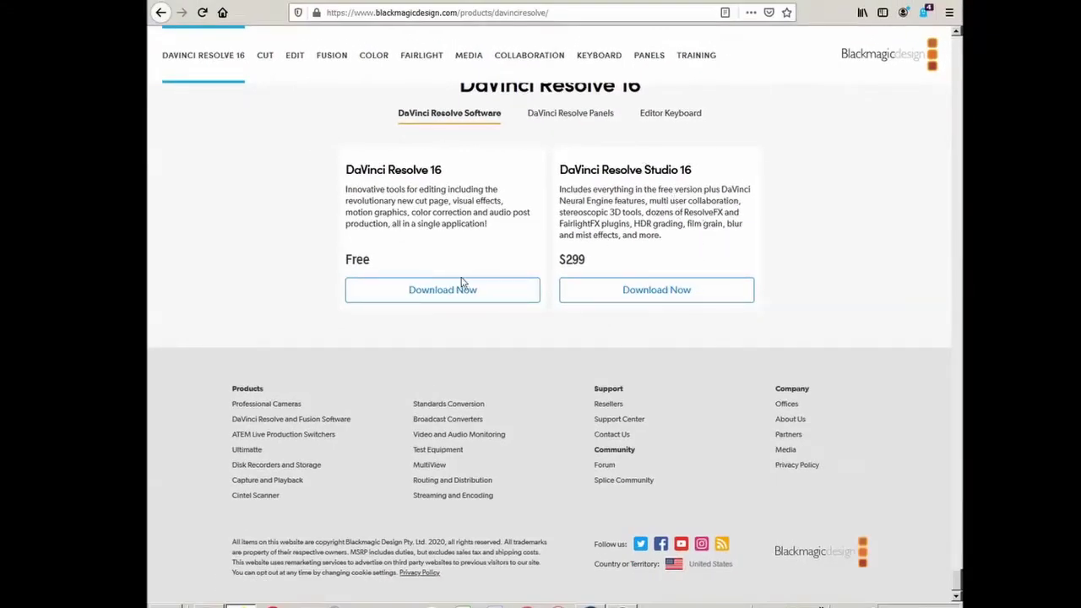
scroll(755, 307, up, 3)
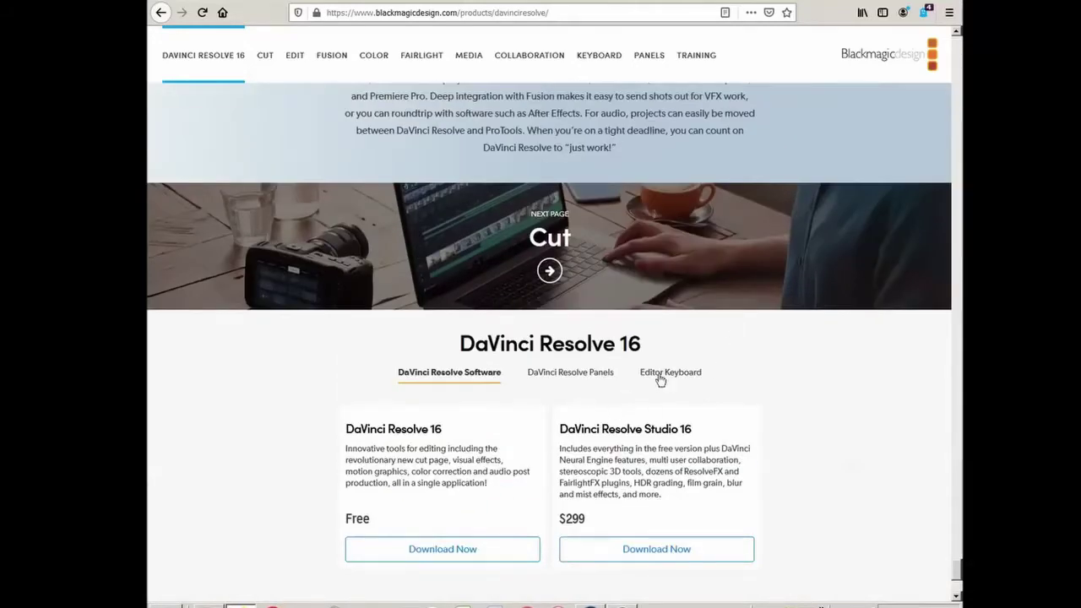
scroll(761, 380, down, 3)
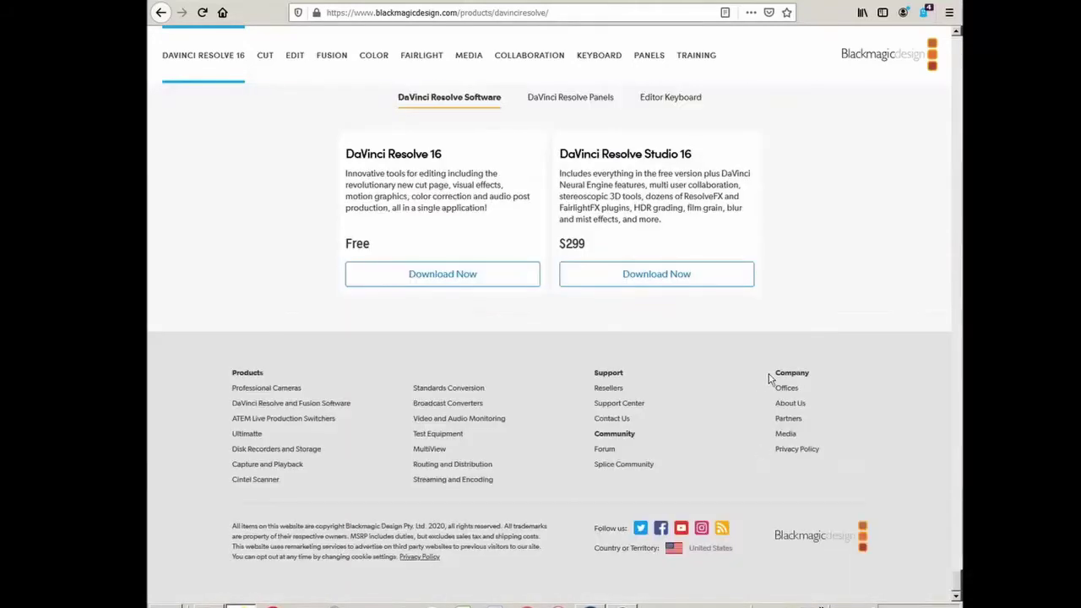
scroll(775, 379, up, 4)
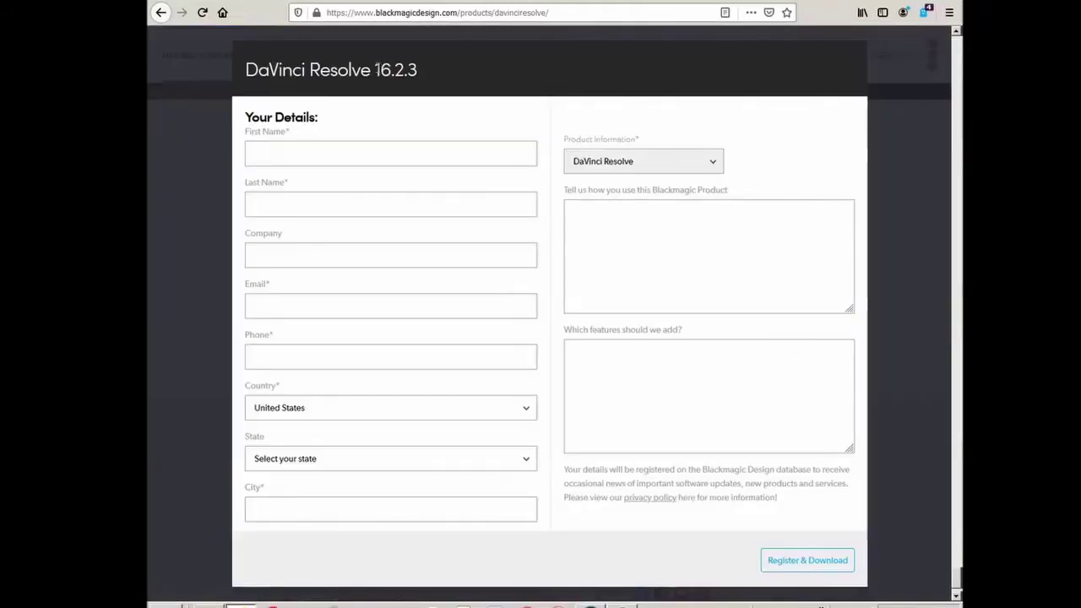
click(942, 282)
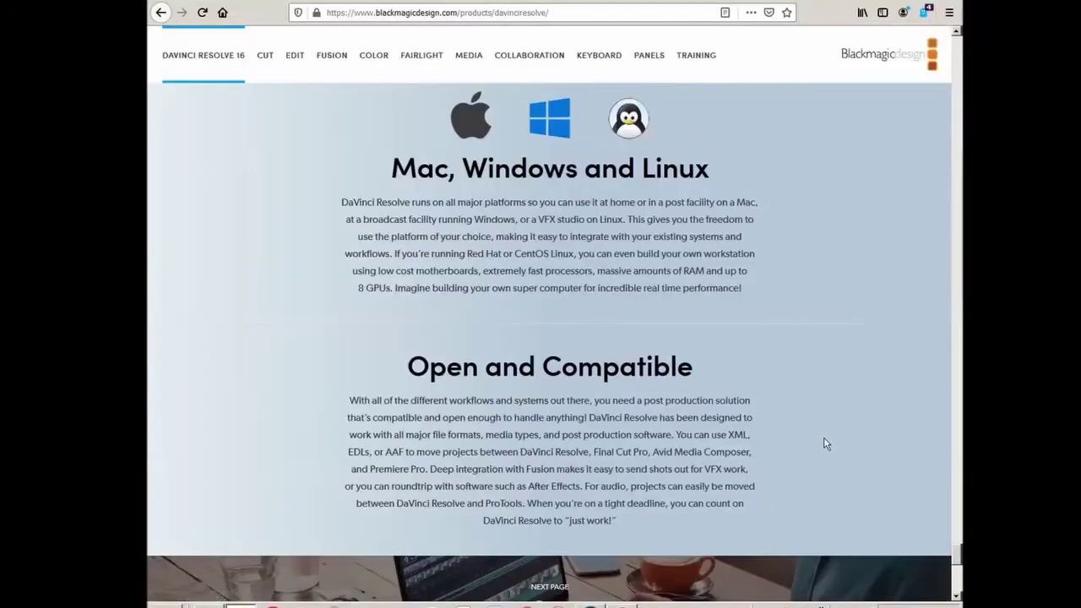
scroll(826, 442, up, 10)
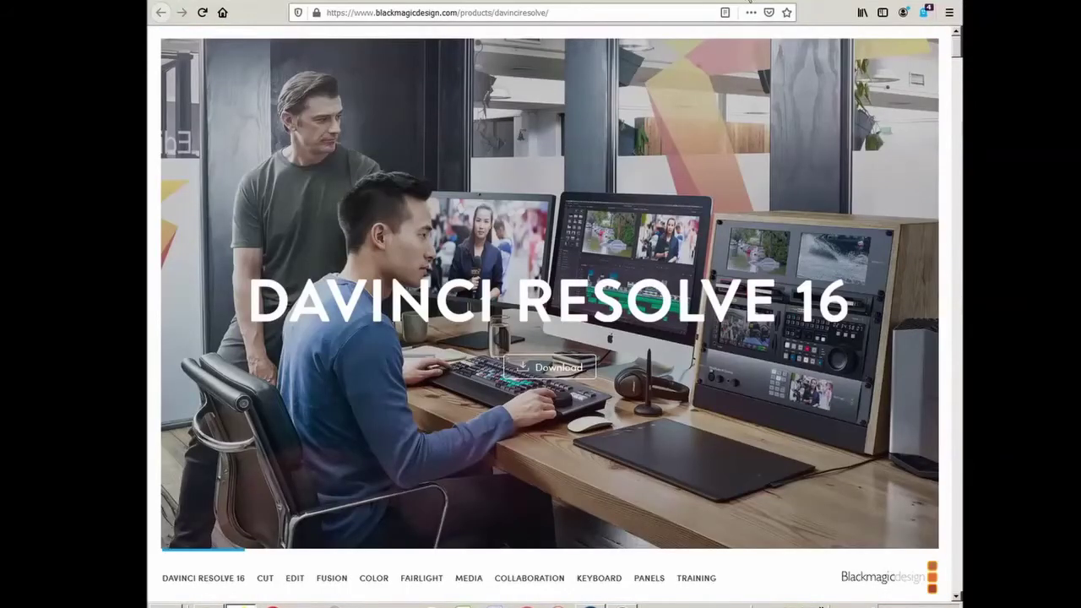
- Go back to the Yahoo search results and open a new browser tab
key(alt+Left)
key(alt+Left)
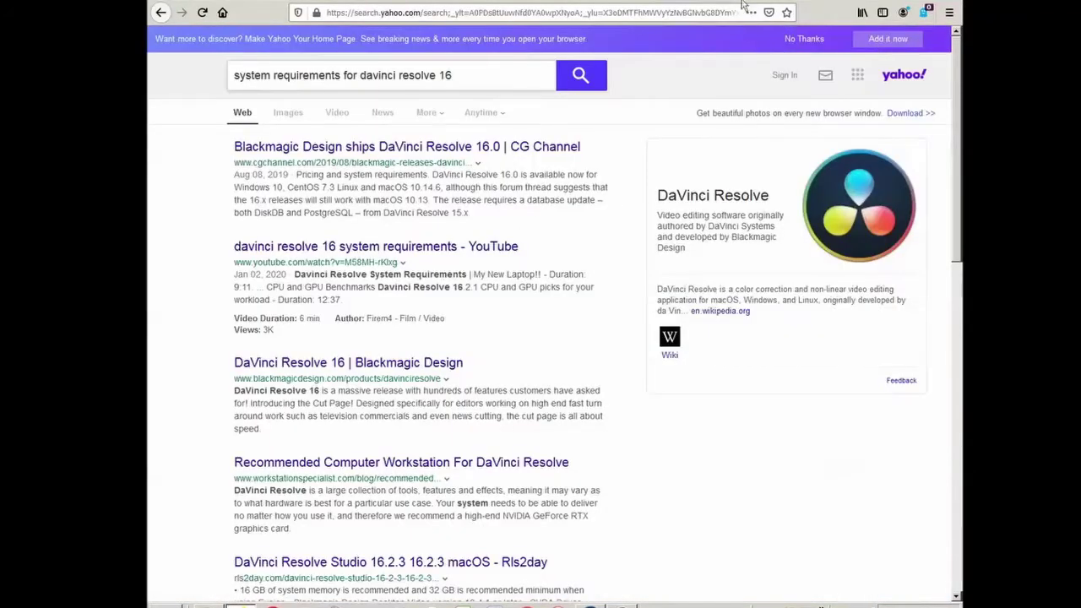
key(alt+Left)
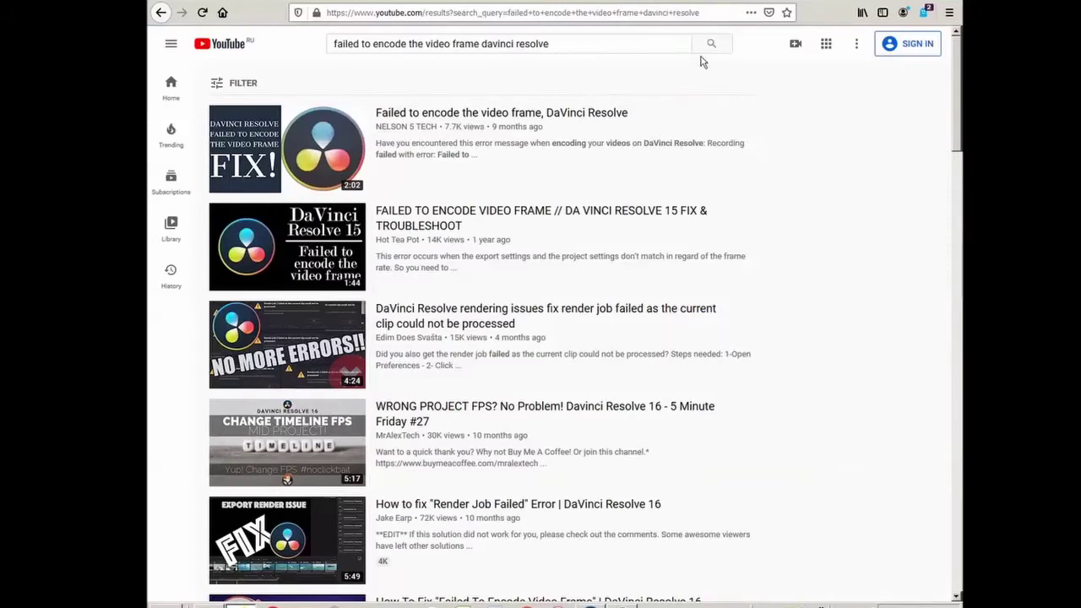
key(ctrl+t)
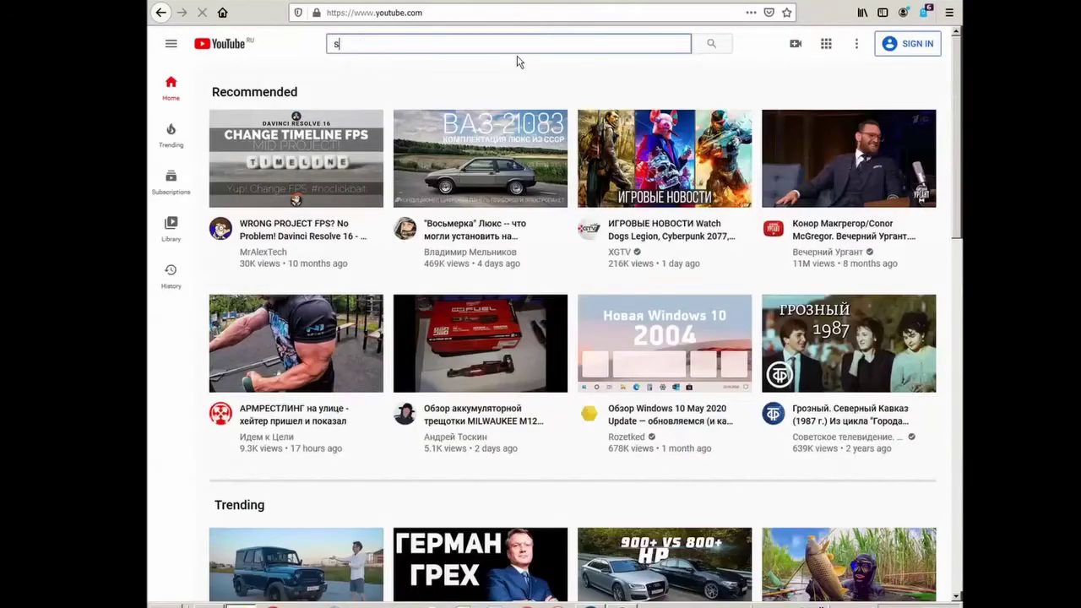
- Search YouTube for DaVinci Resolve 16 system requirements and browse the video results
text(ystem)
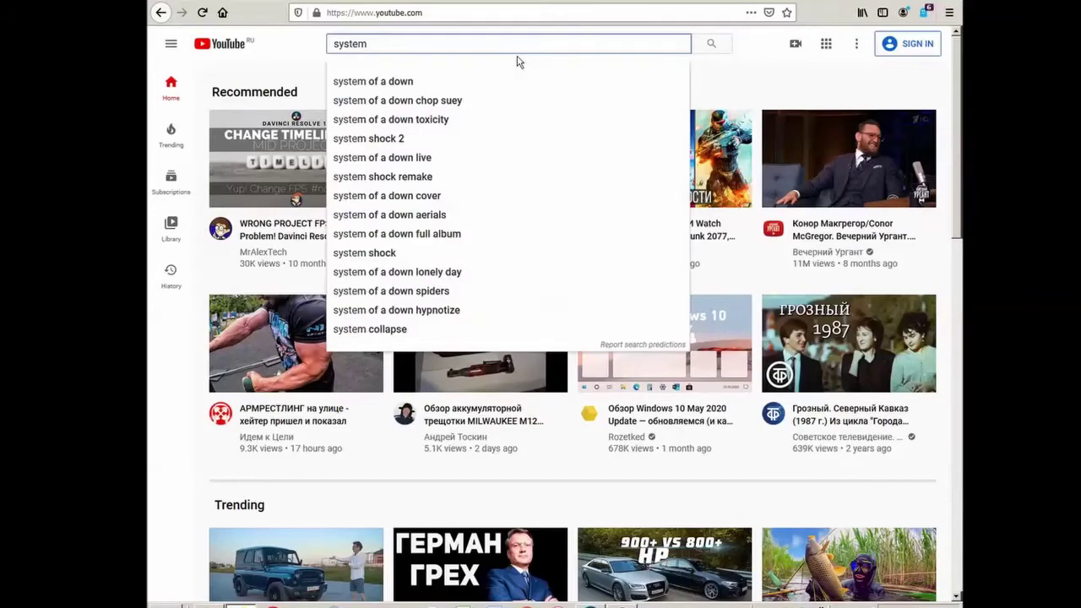
text( require)
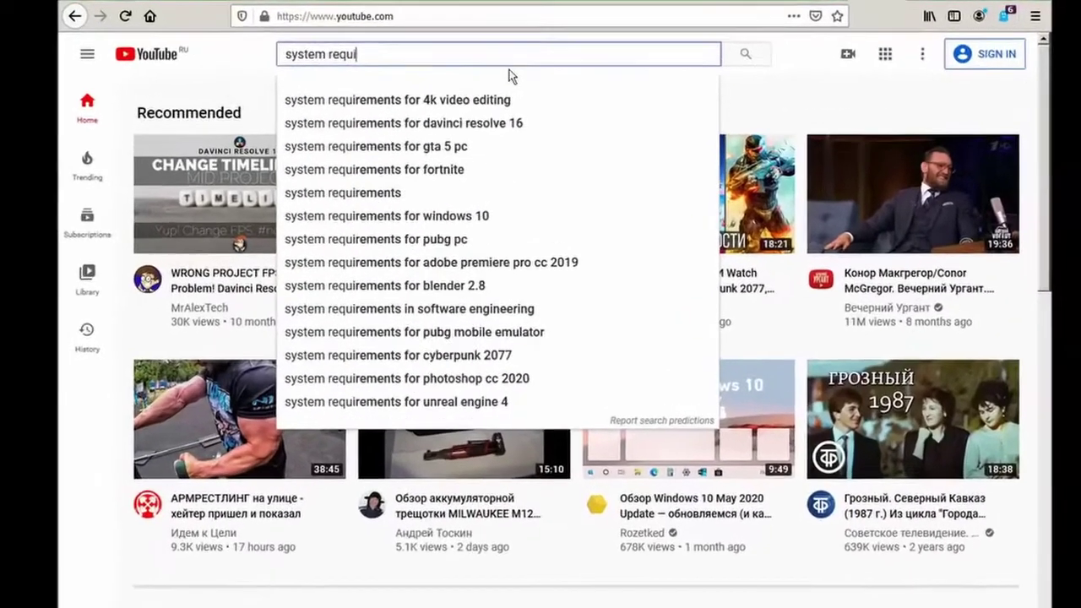
text(ment)
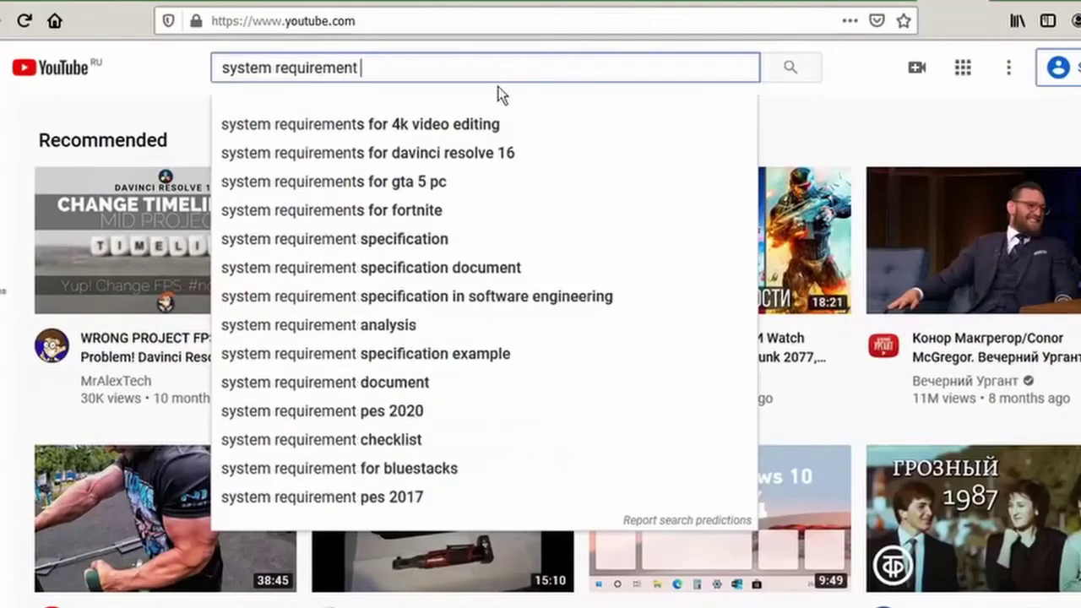
text(s for)
key(Left)
key(Left)
key(Left)
key(Left)
text(s)
key(End)
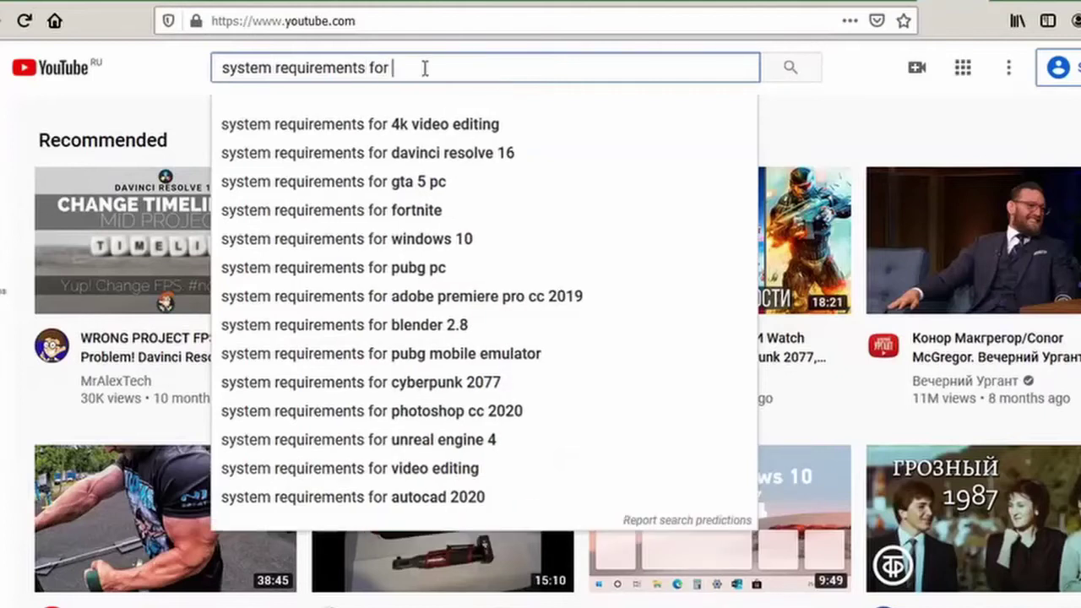
text(da)
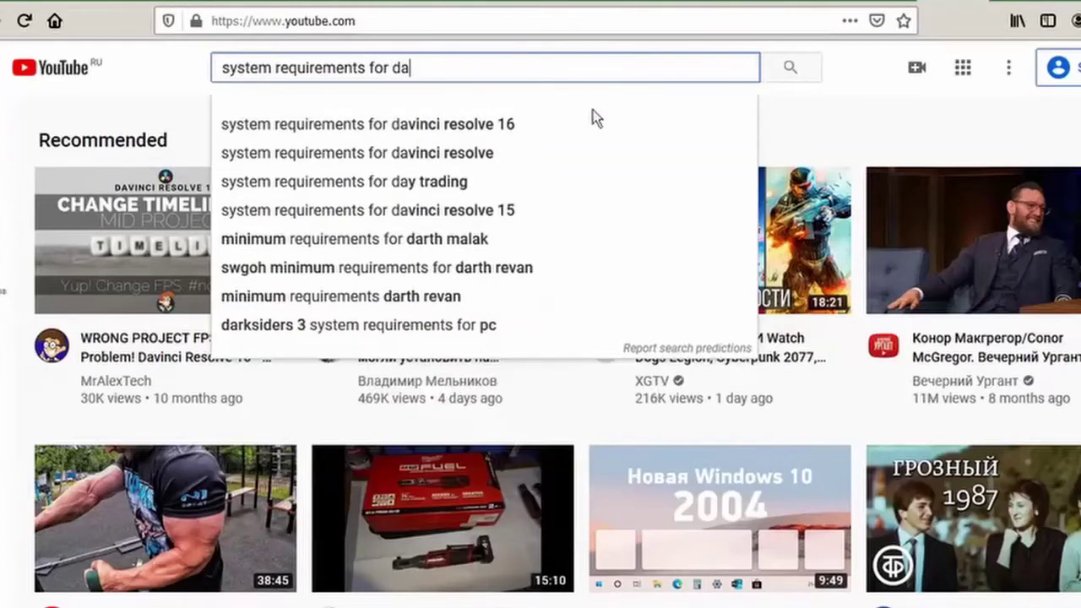
click(504, 129)
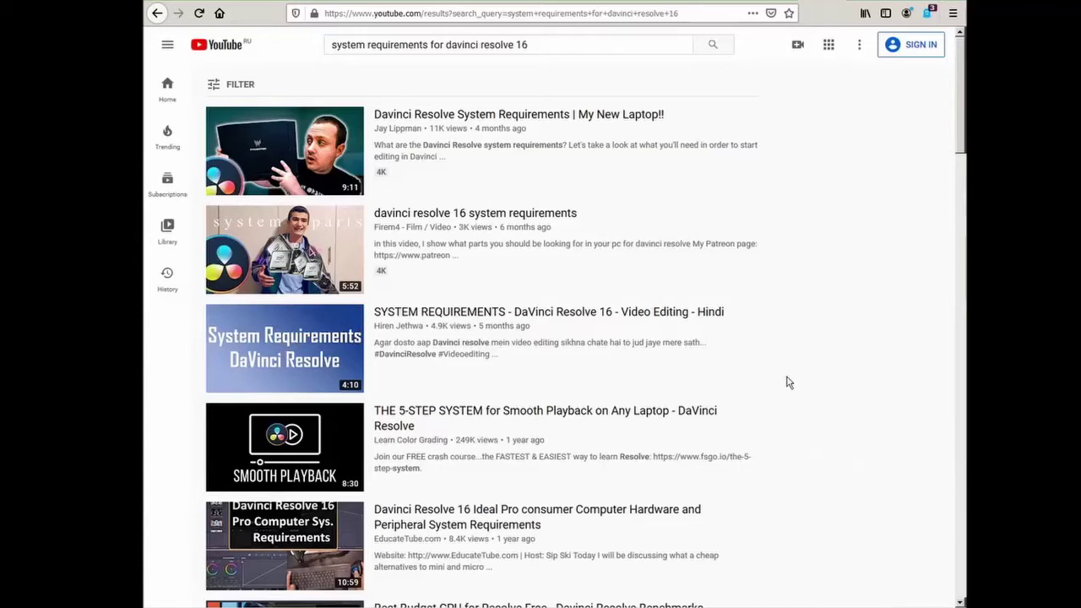
scroll(787, 382, down, 3)
scroll(816, 334, down, 2)
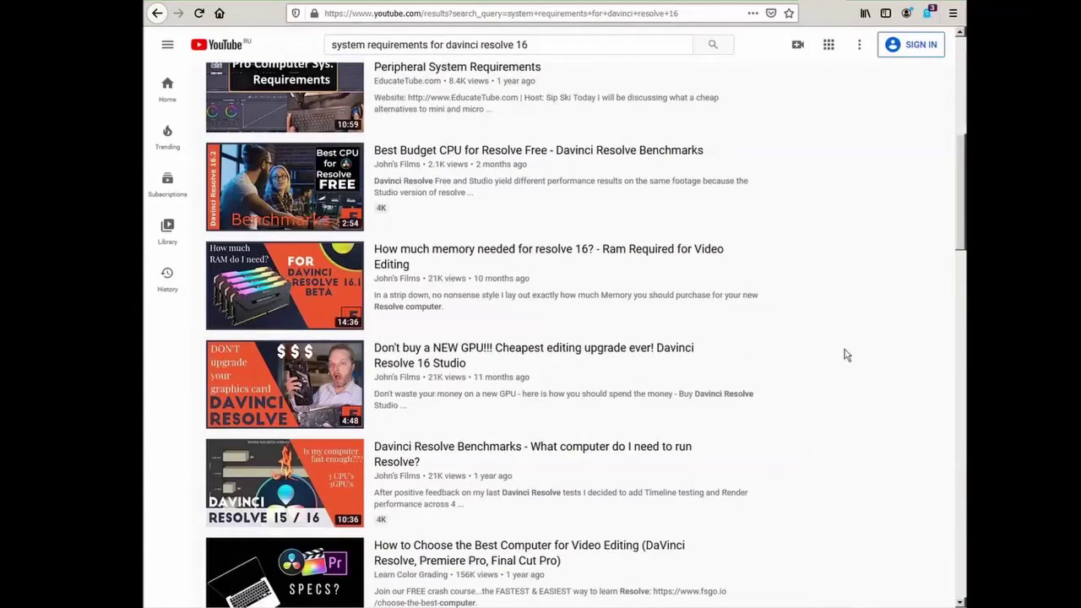
scroll(844, 366, up, 5)
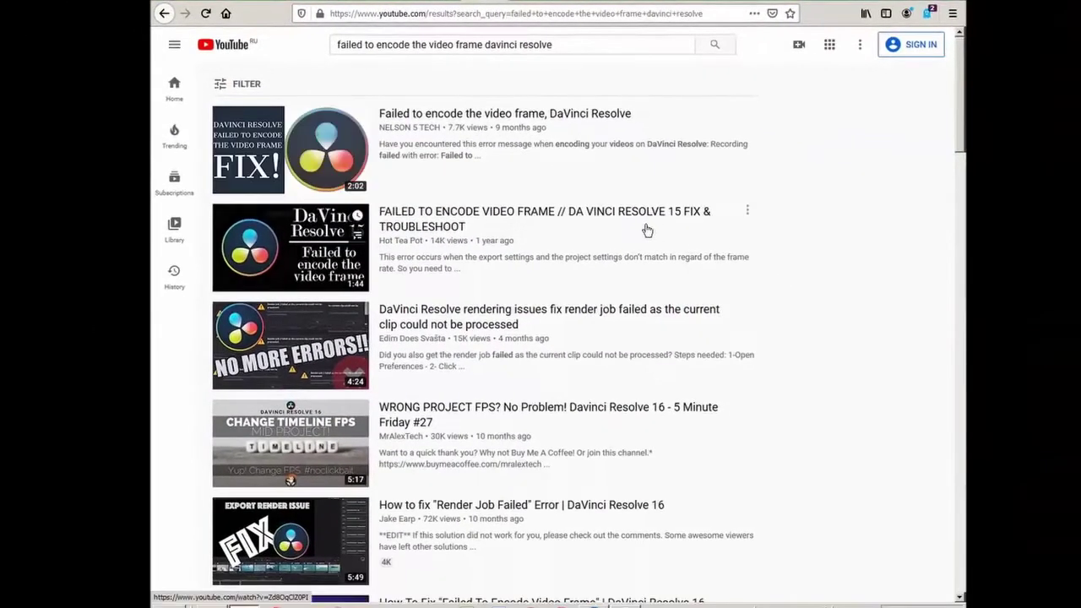
scroll(655, 233, down, 7)
scroll(652, 236, up, 6)
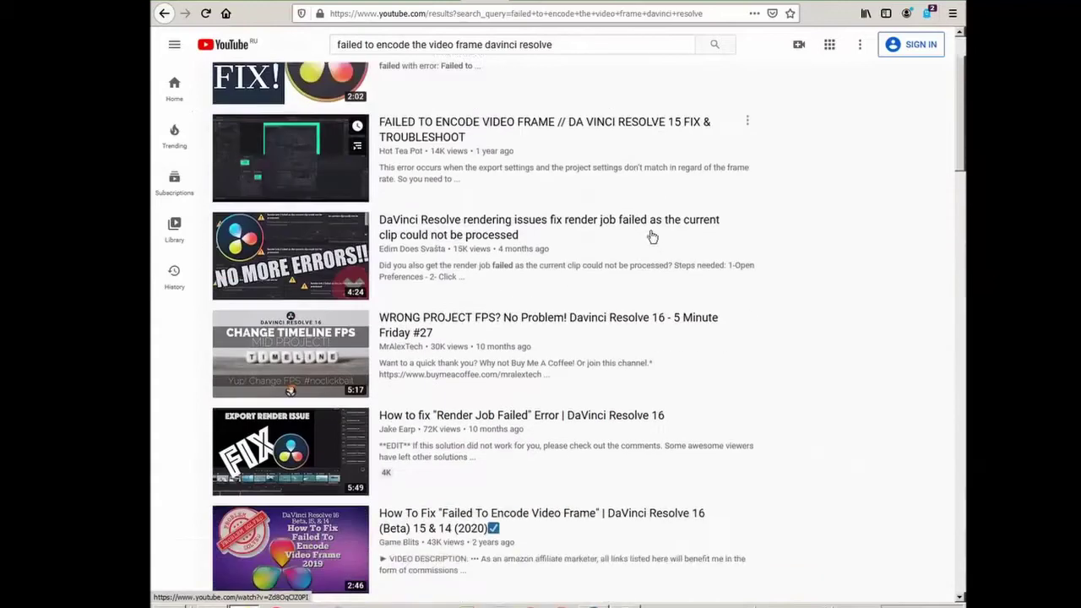
scroll(865, 271, down, 3)
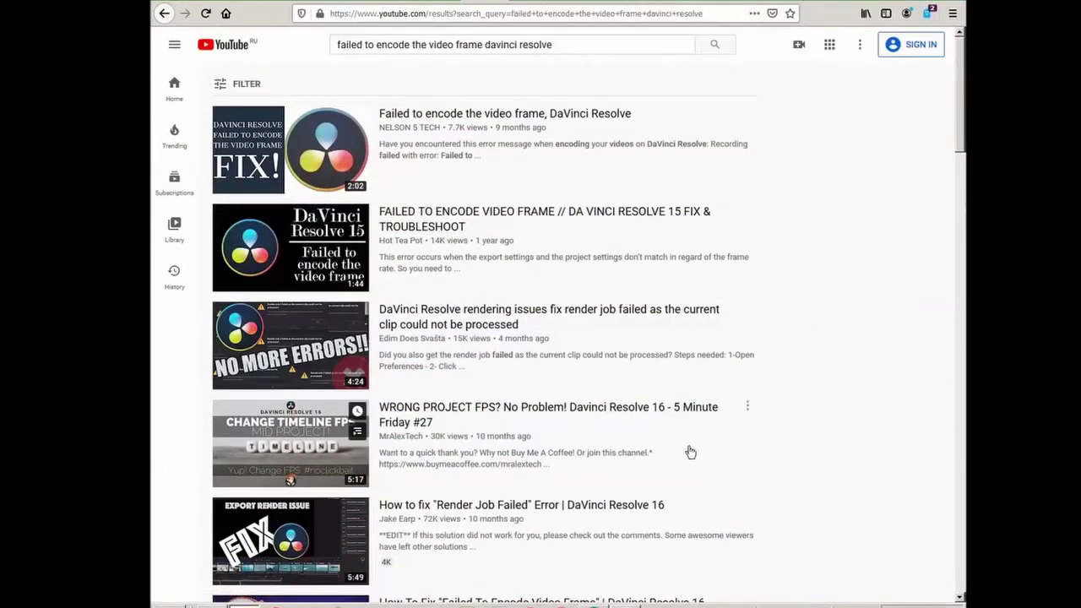
- Back in Resolve, set Render to Individual clips, keeping Format MP4 and Codec H.264
key(alt+Tab)
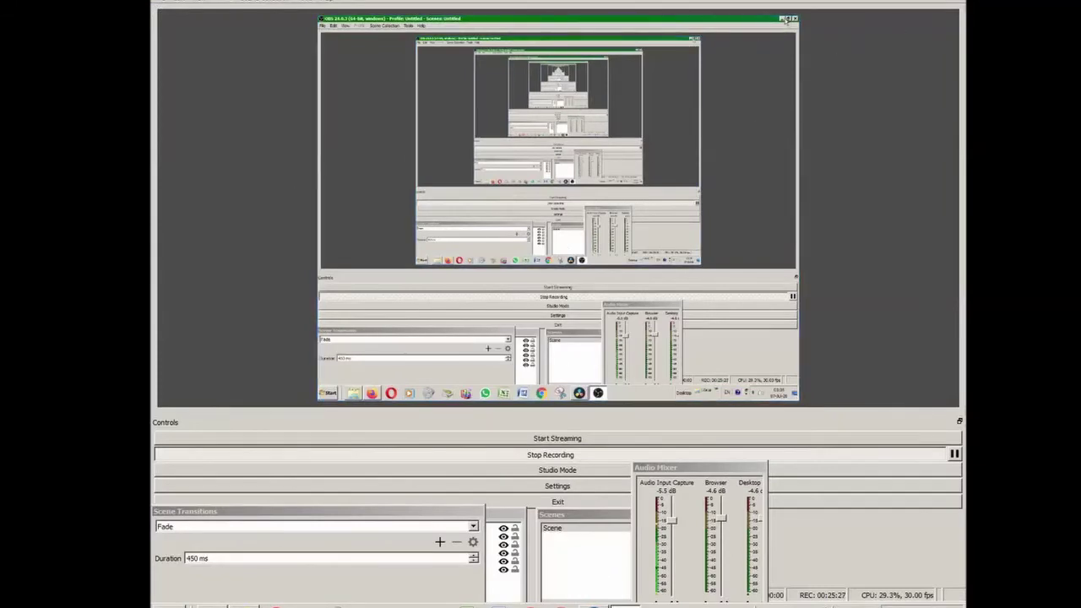
key(alt+Tab)
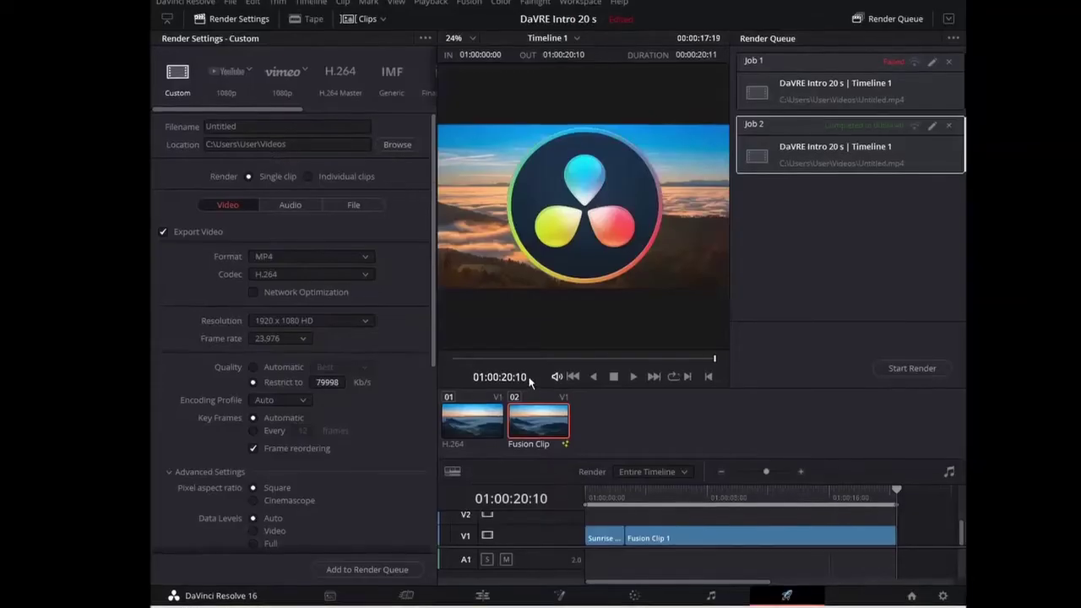
key(alt+Tab)
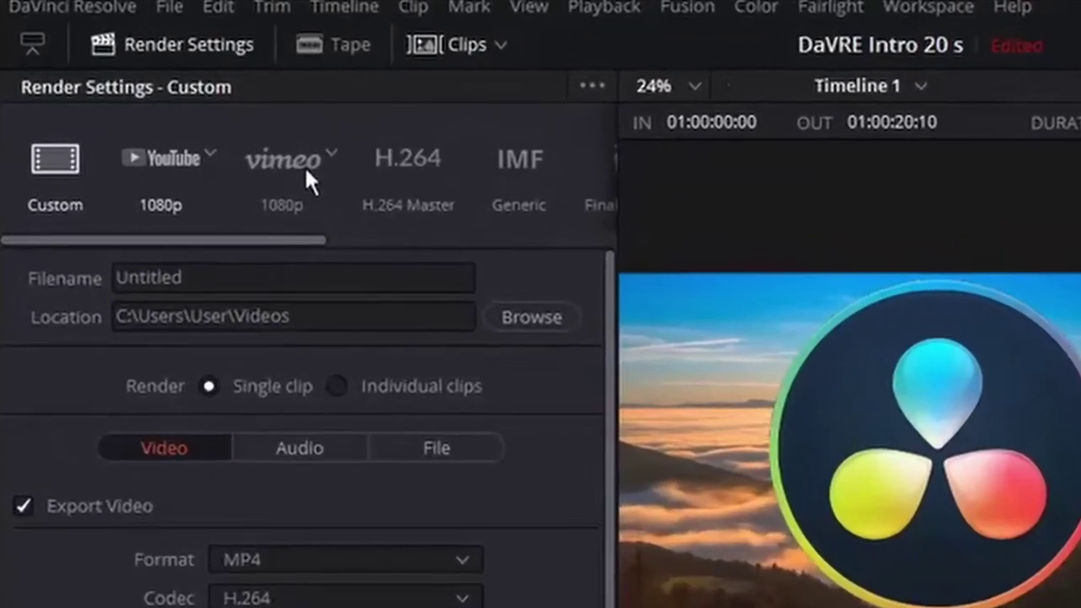
drag(282, 240, 67, 258)
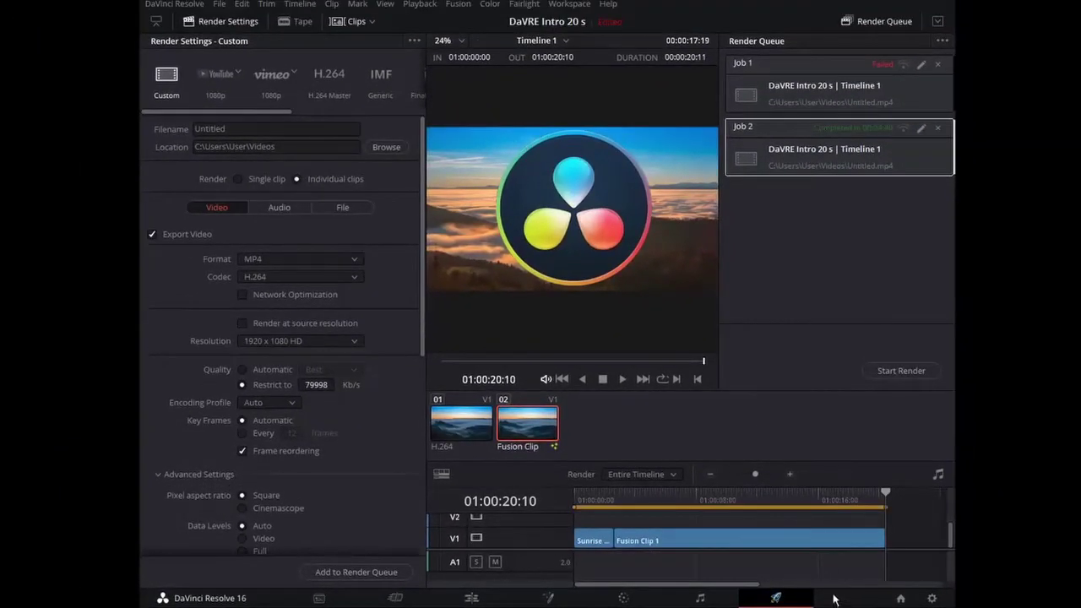
- Name the output file '1', queue the individual-clips render as Job 3, and start rendering
click(281, 133)
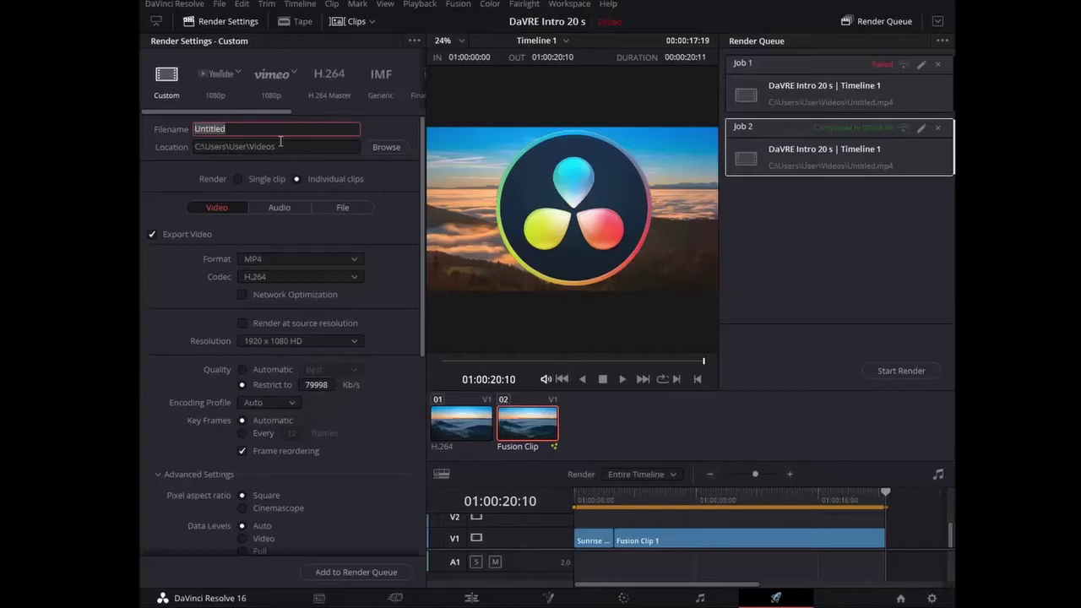
text(1)
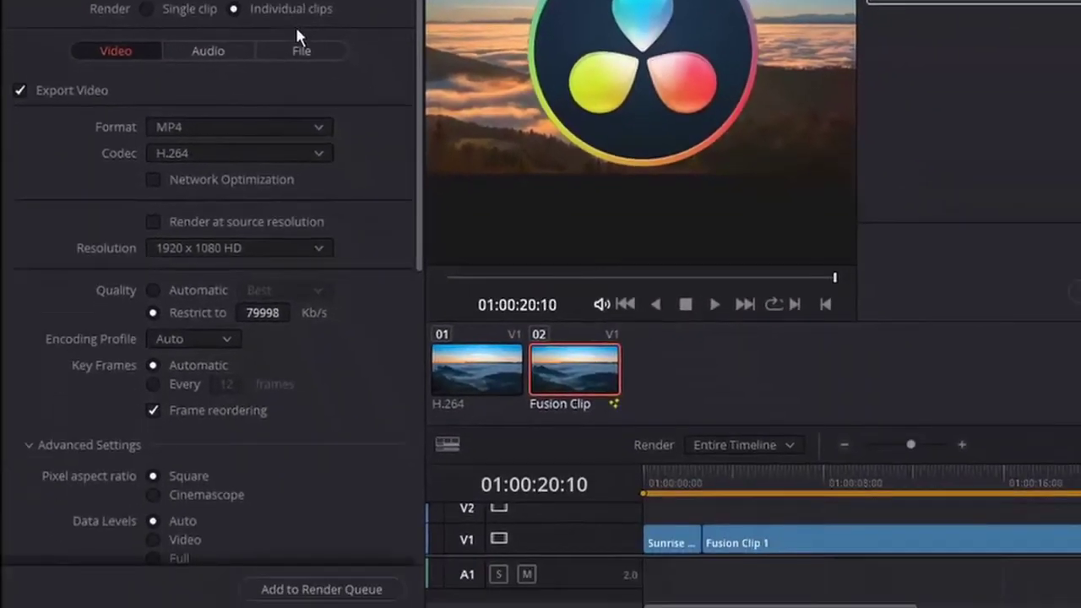
click(302, 52)
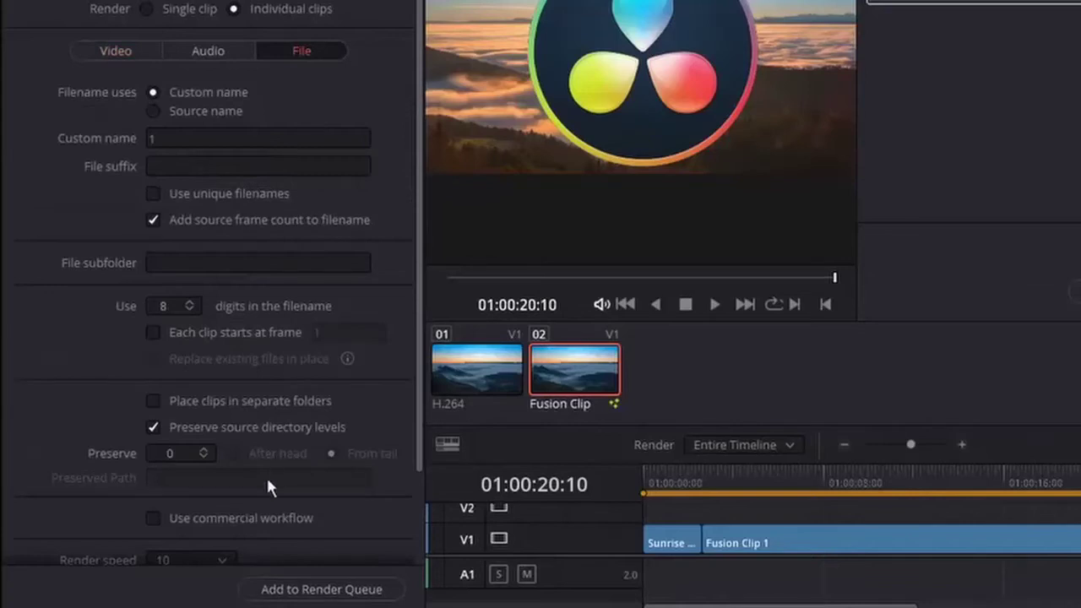
scroll(267, 480, down, 3)
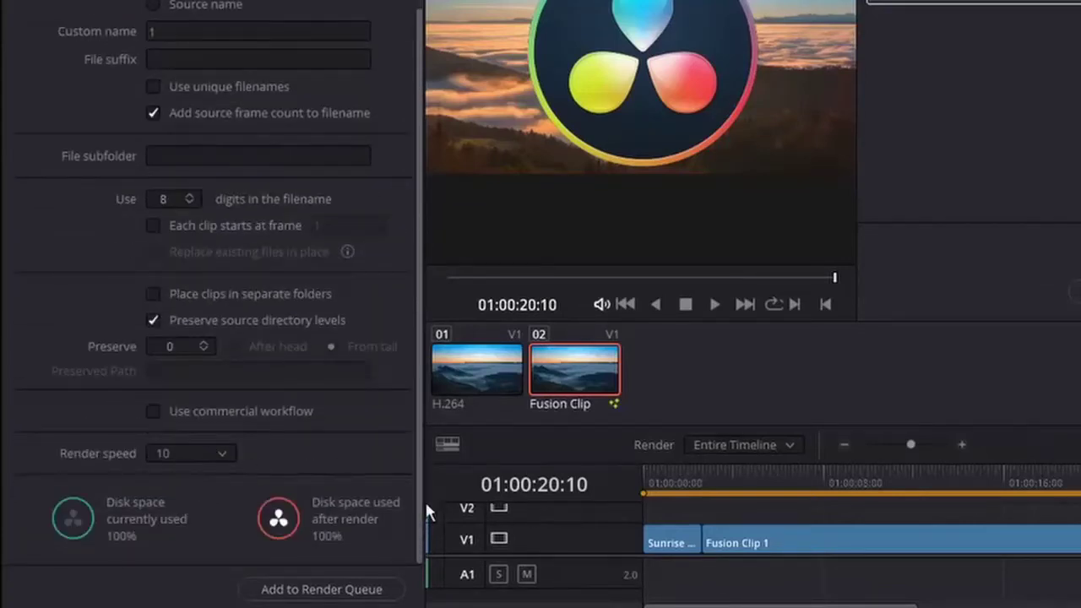
click(348, 585)
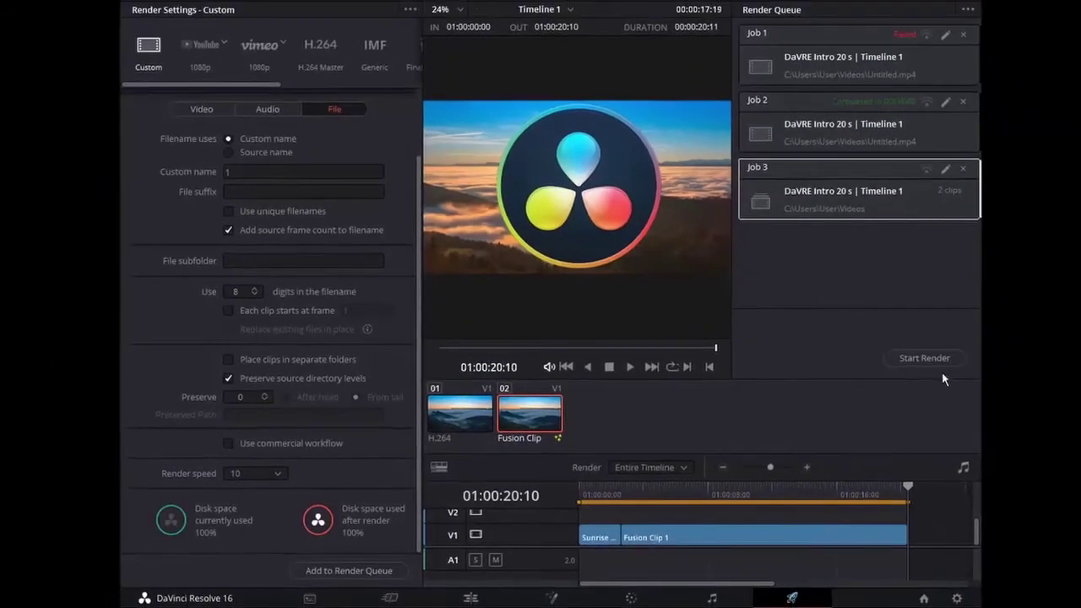
click(931, 359)
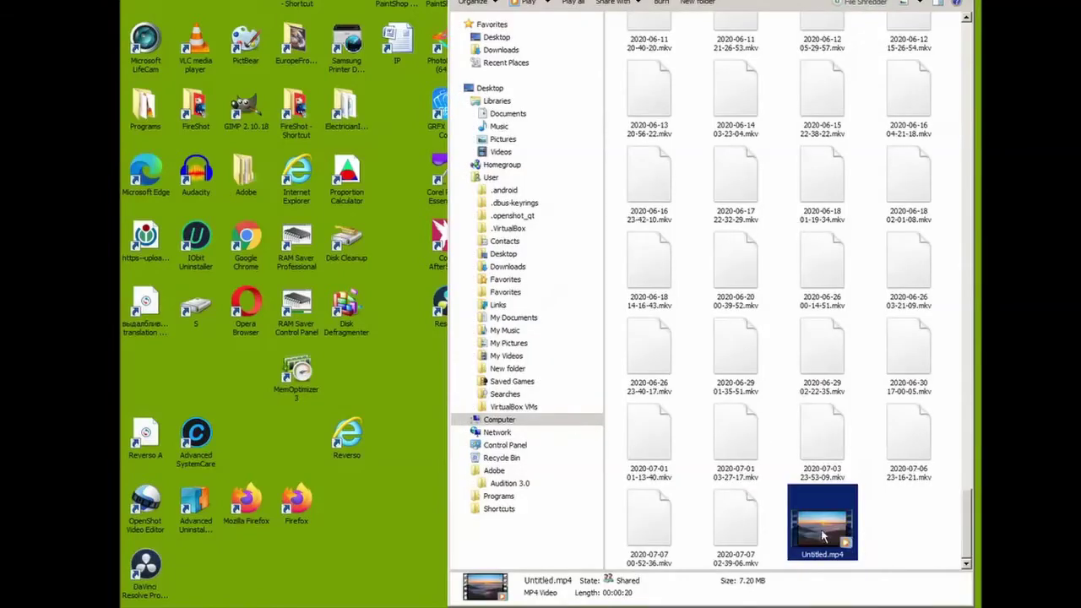
- Play the rendered Untitled.mp4 from My Videos, then return to DaVinci Resolve
double_click(823, 533)
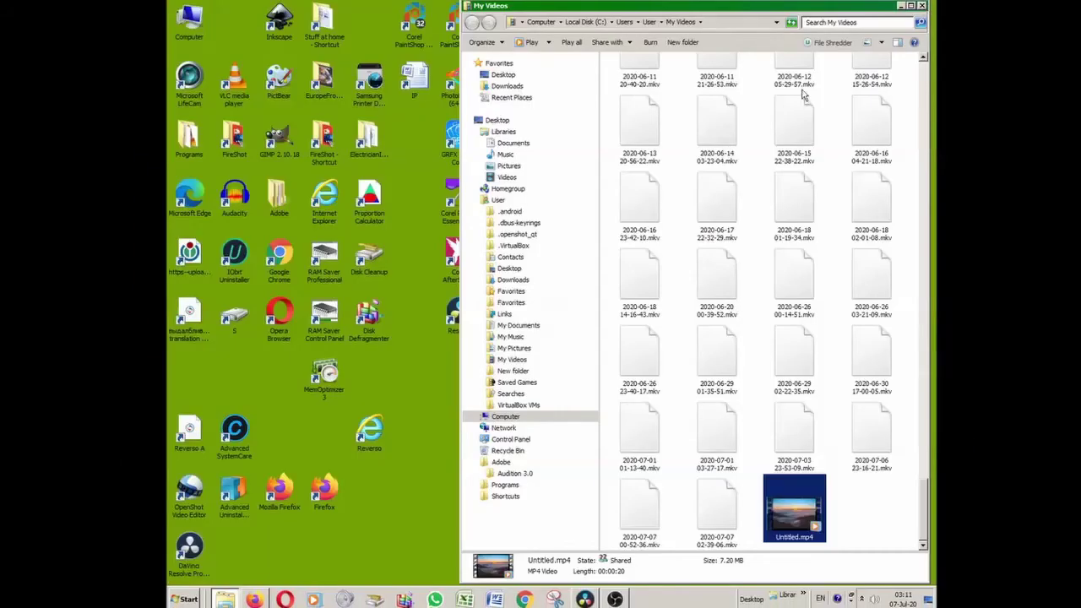
click(586, 599)
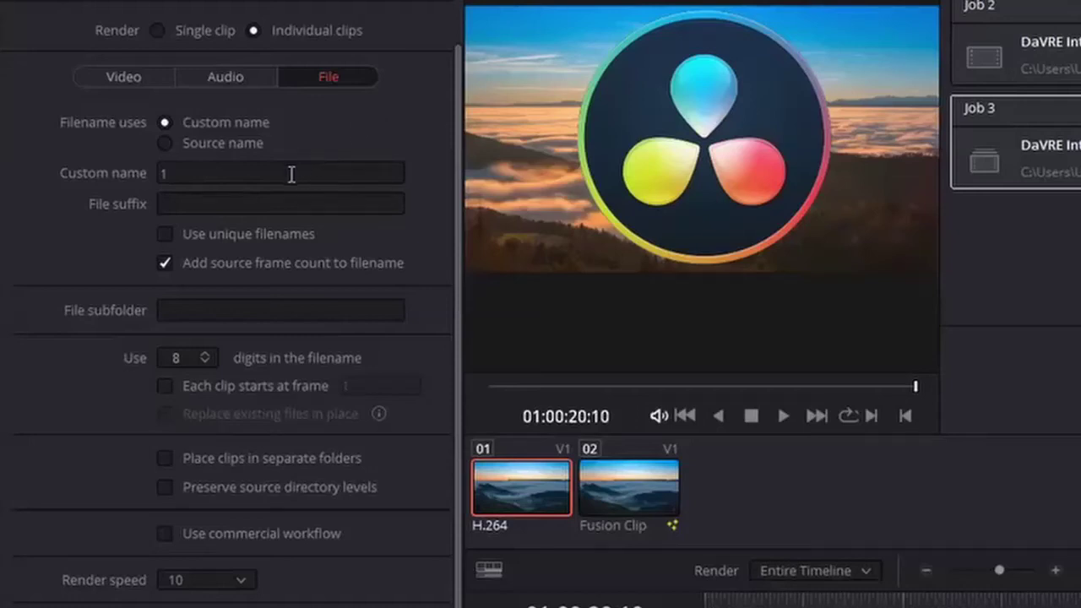
- Confirm the video render settings: MP4 format, H.264 codec and 1920 x 1080 HD resolution
scroll(136, 169, up, 2)
click(132, 135)
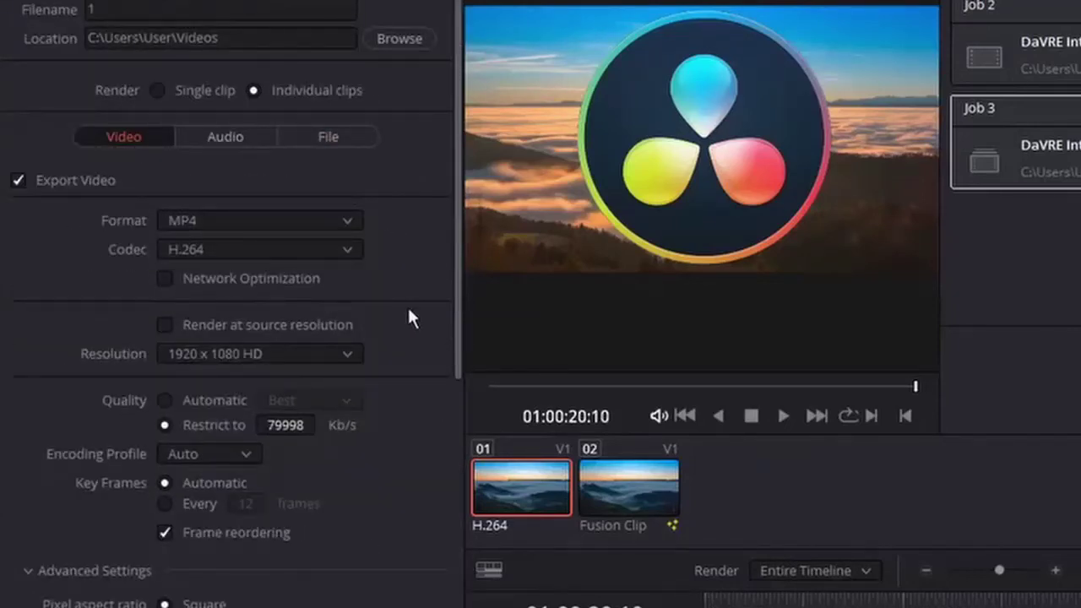
click(346, 223)
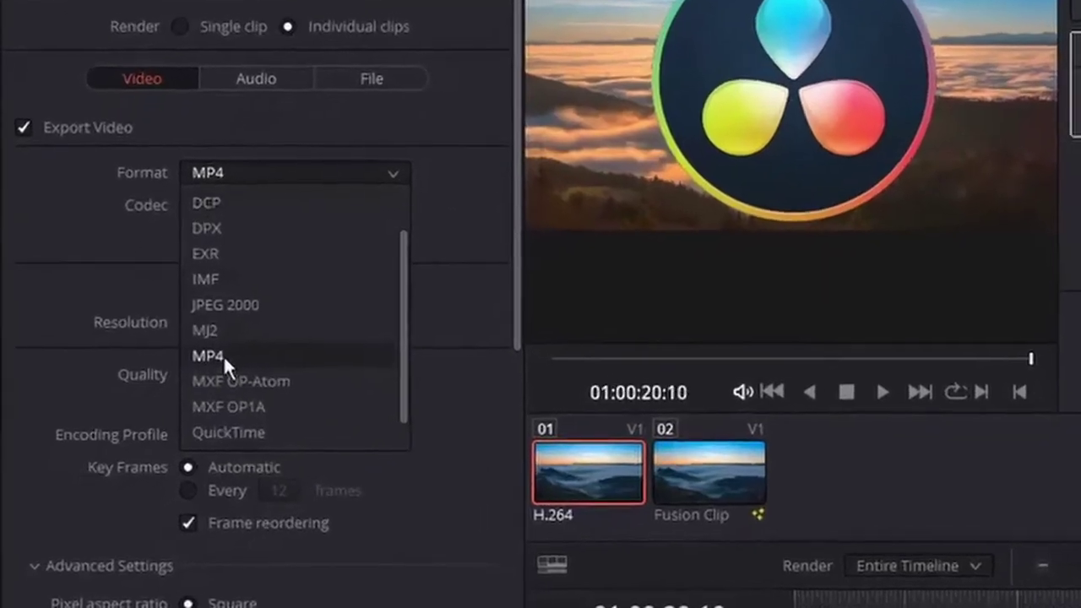
click(218, 355)
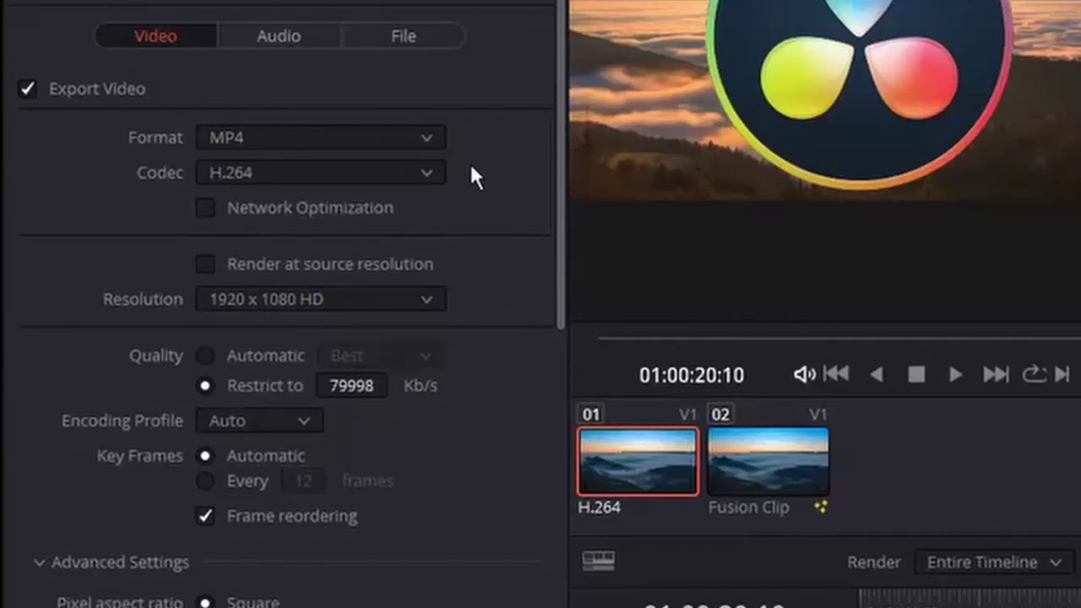
click(413, 174)
click(420, 169)
click(415, 169)
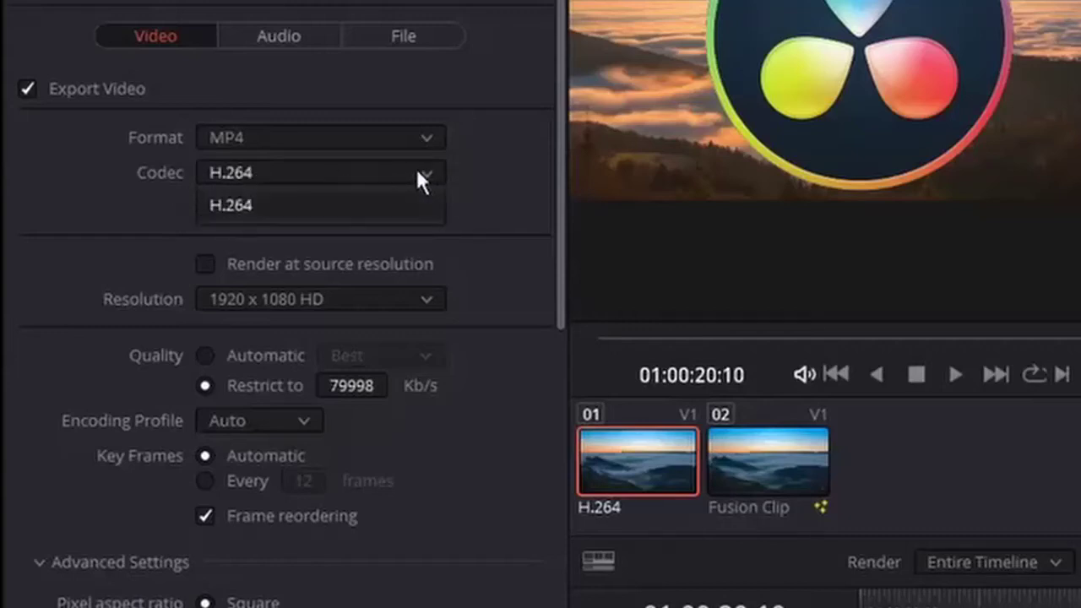
click(416, 169)
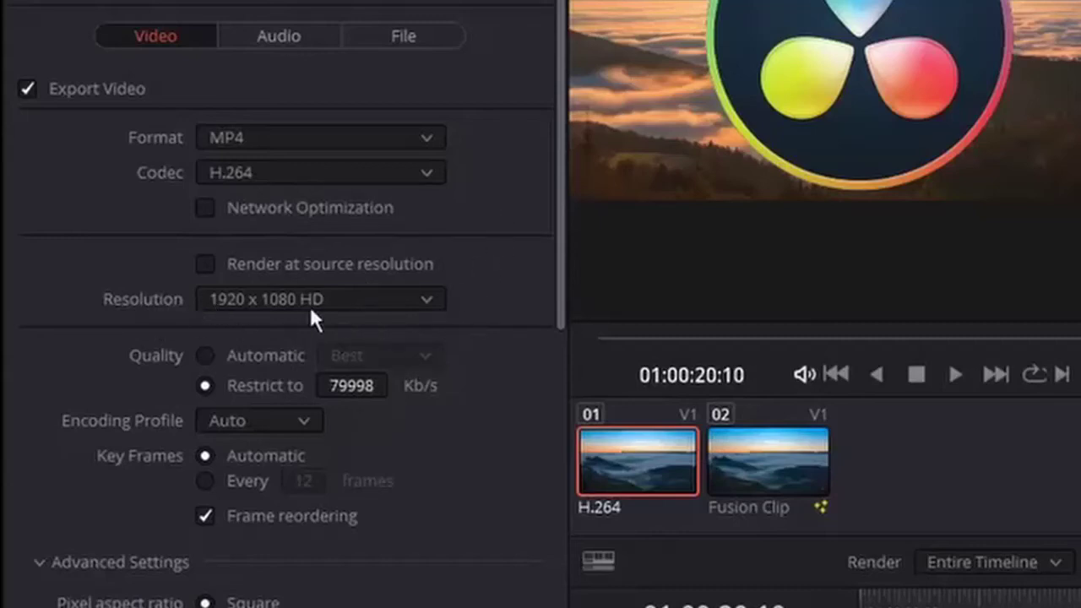
click(426, 300)
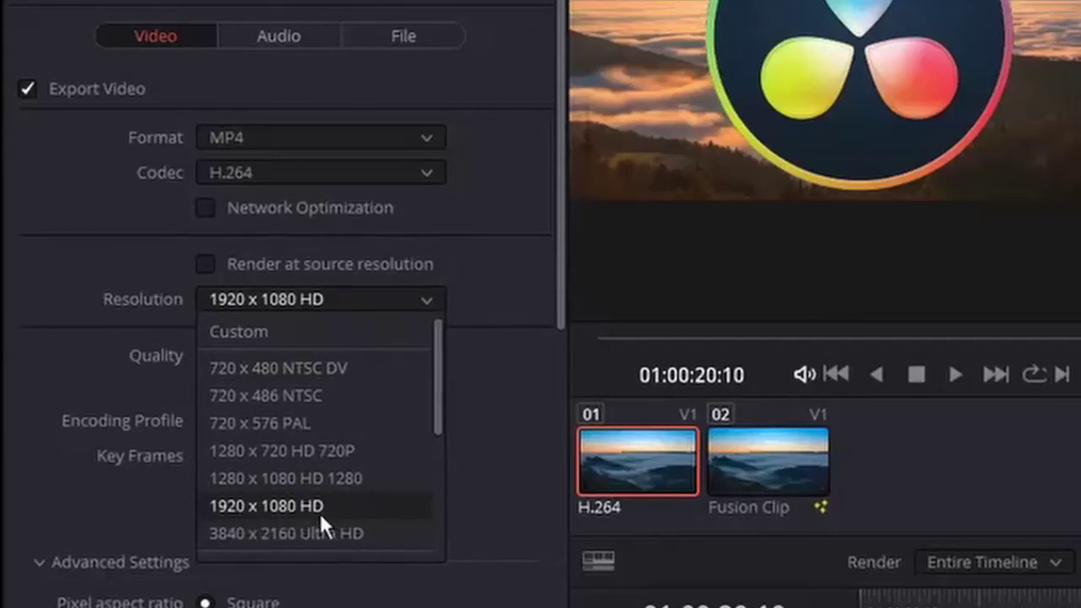
click(478, 326)
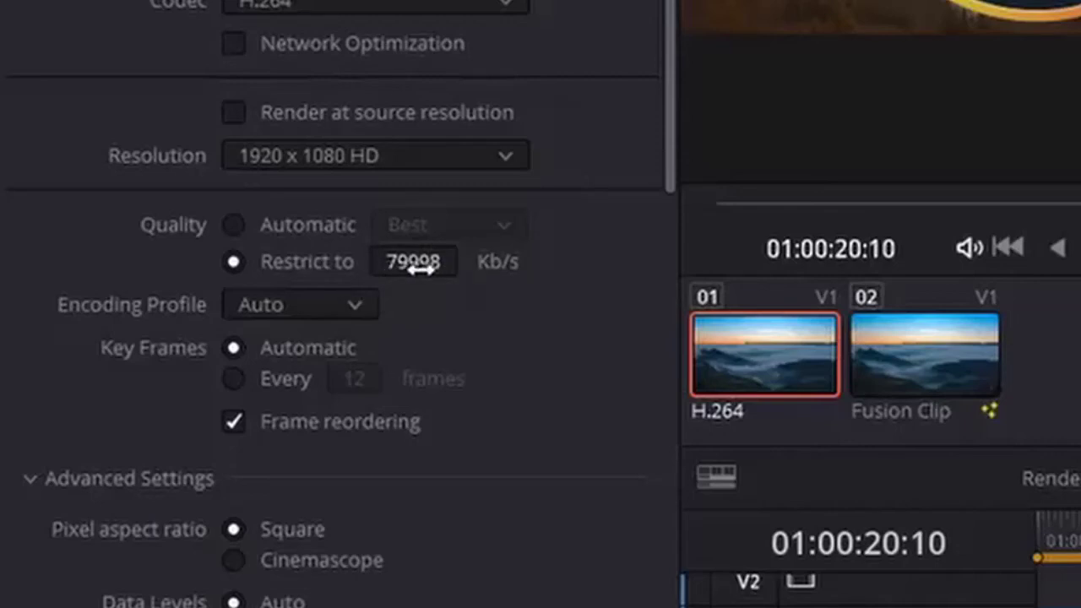
- Restrict the bitrate to 79994 Kb/s and look through the Advanced Settings
drag(420, 267, 457, 259)
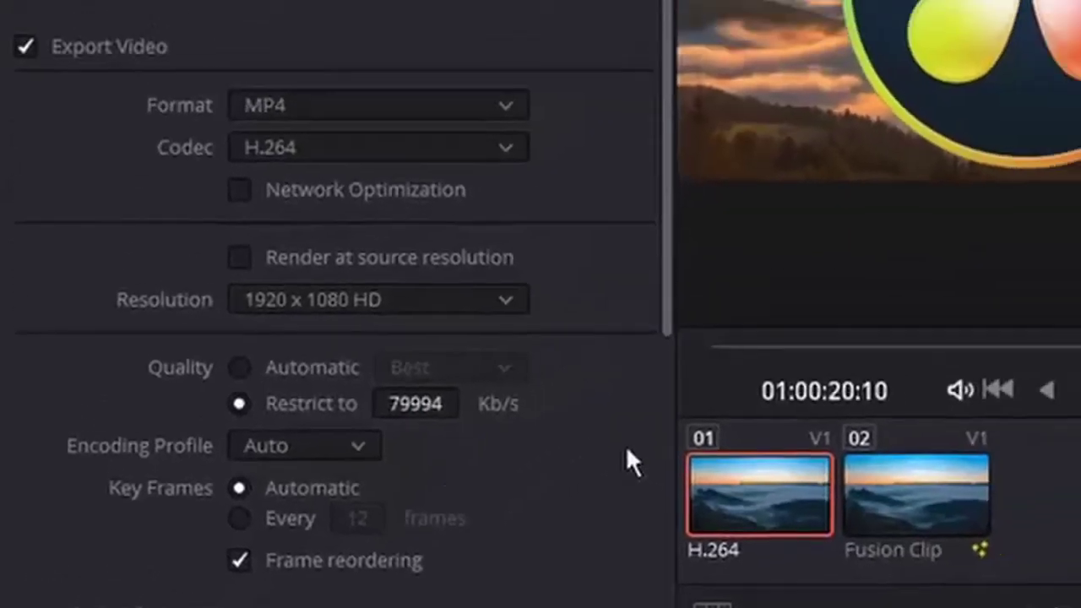
scroll(642, 439, down, 3)
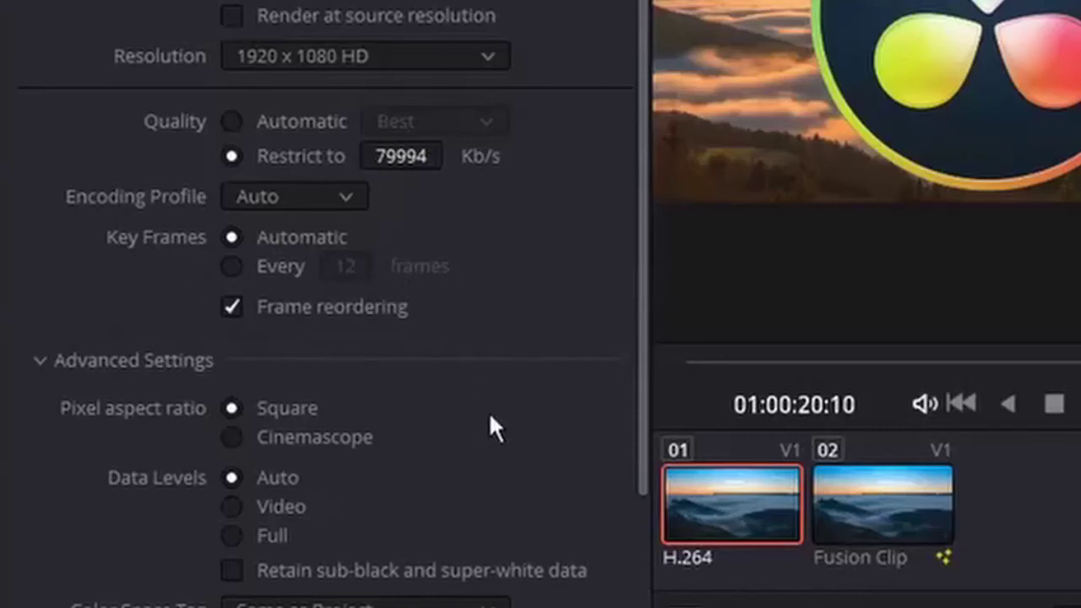
scroll(473, 413, down, 5)
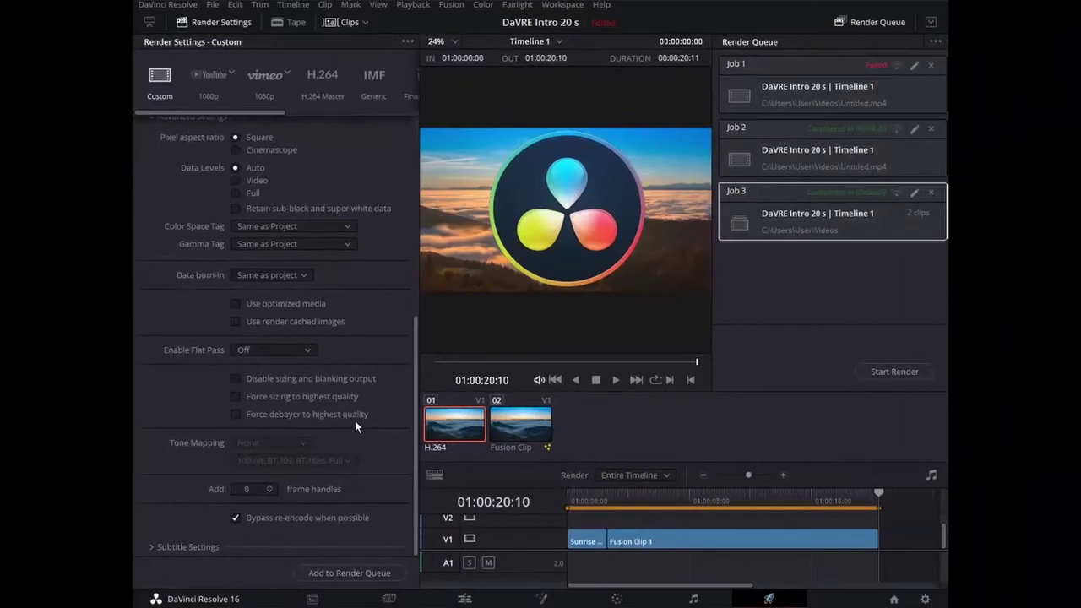
- Look over the audio settings, then inspect the Render speed options, leaving it at 10
scroll(322, 520, up, 10)
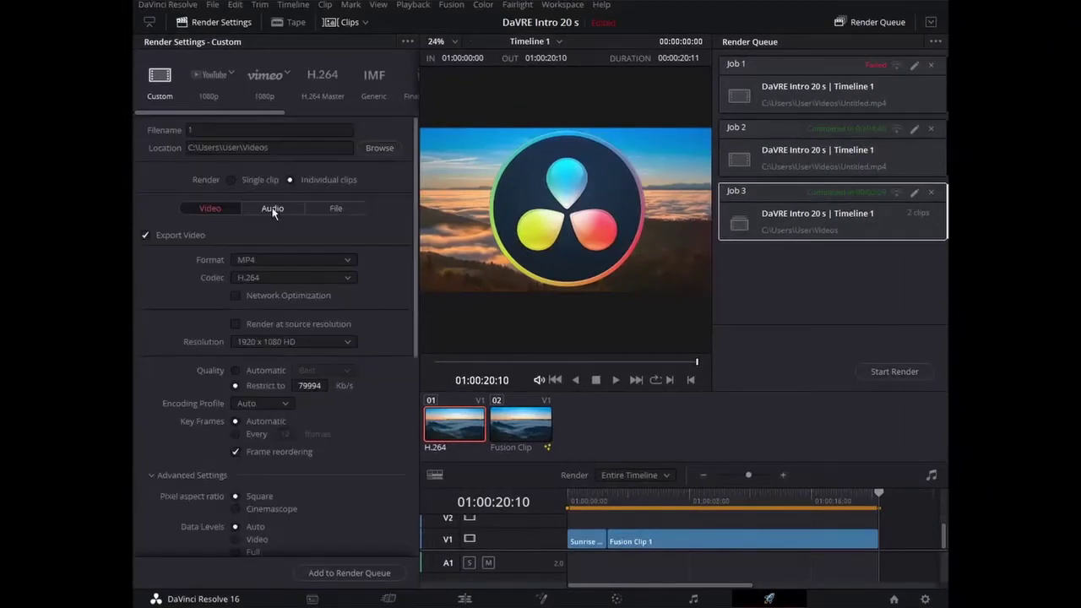
click(272, 208)
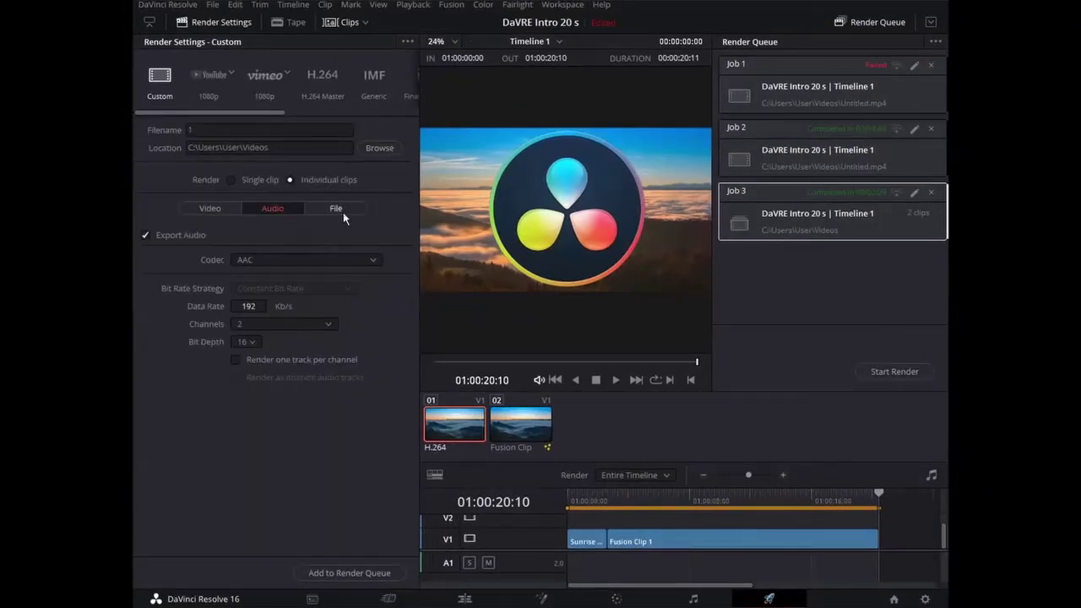
click(343, 212)
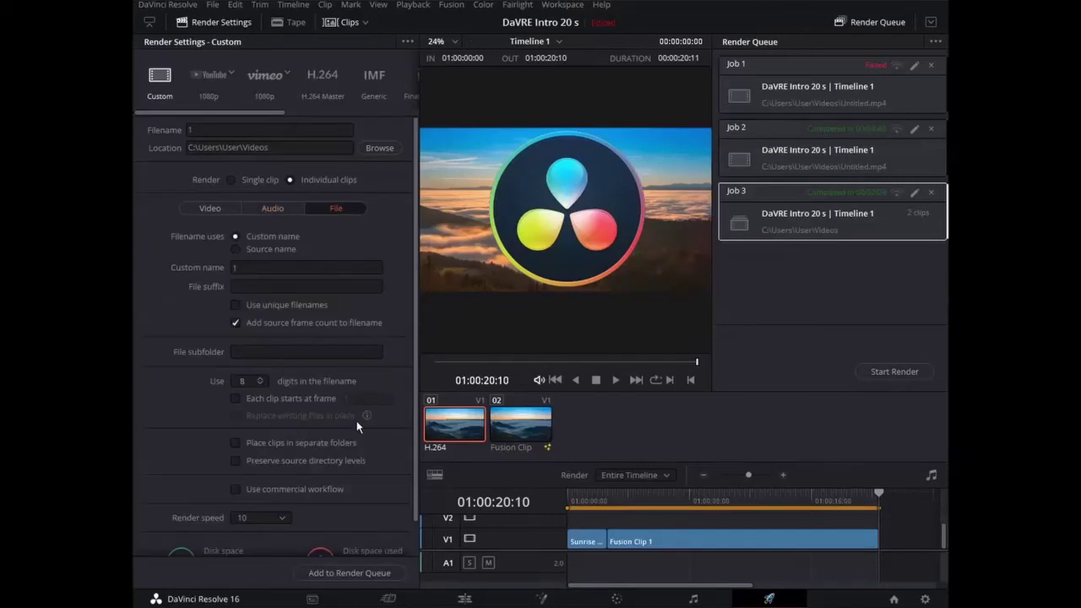
scroll(351, 423, down, 2)
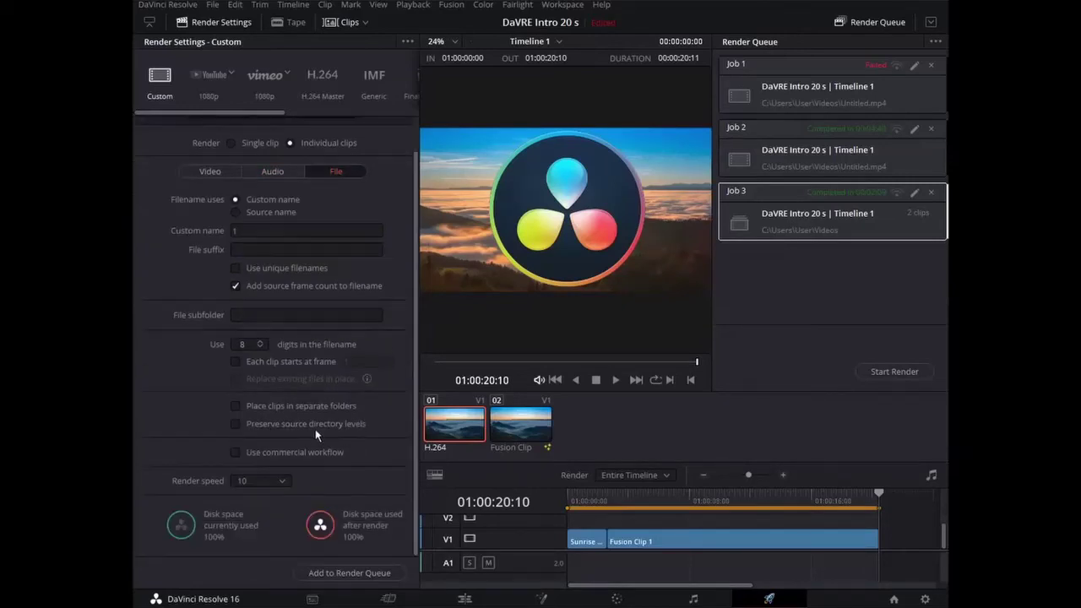
click(281, 481)
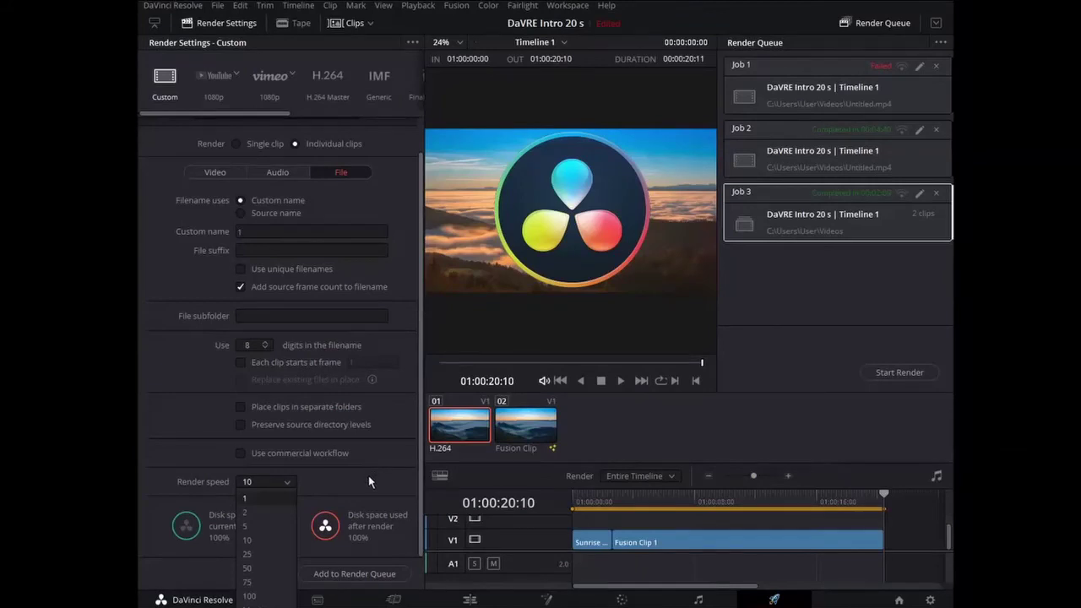
click(251, 540)
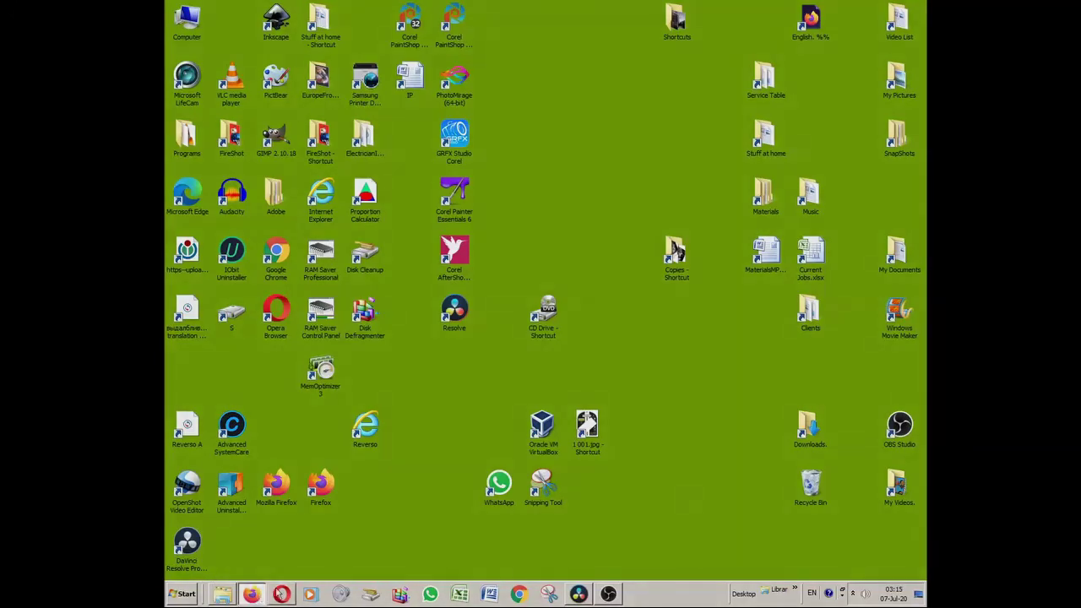
- Switch to Firefox's YouTube results for 'failed to encode the video frame davinci resolve'
click(252, 594)
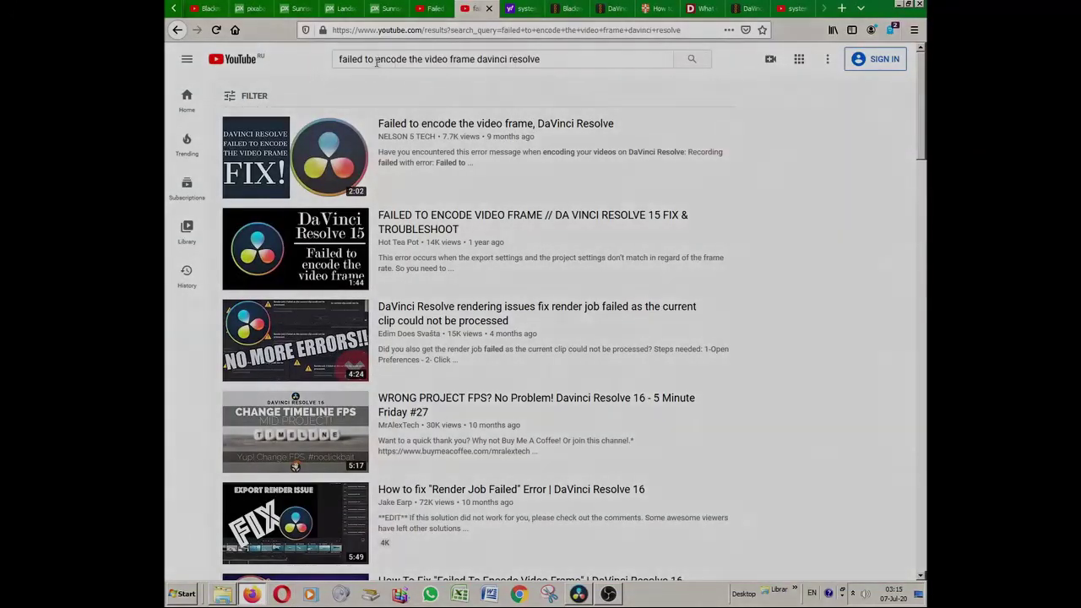